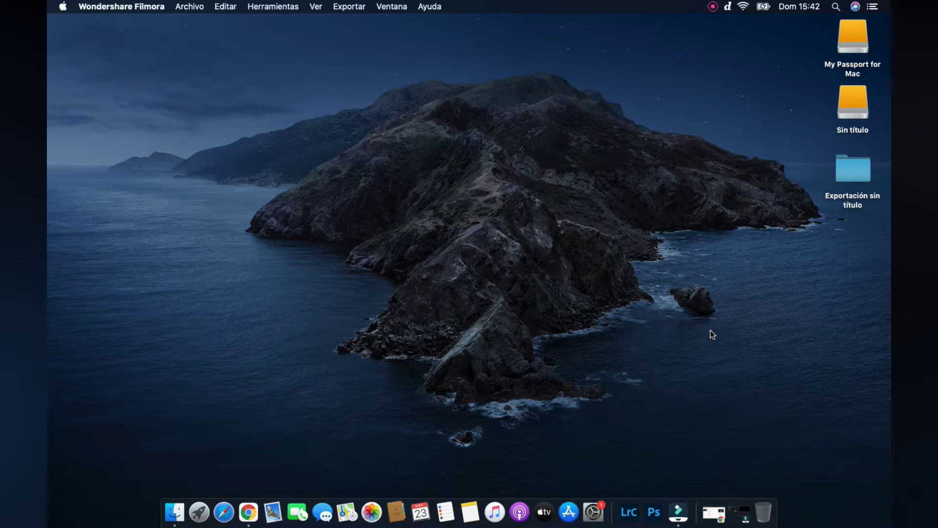
- Launch Lightroom Classic and open it with the default catalog ('Usar catálogo por defecto')
left_click(630, 500)
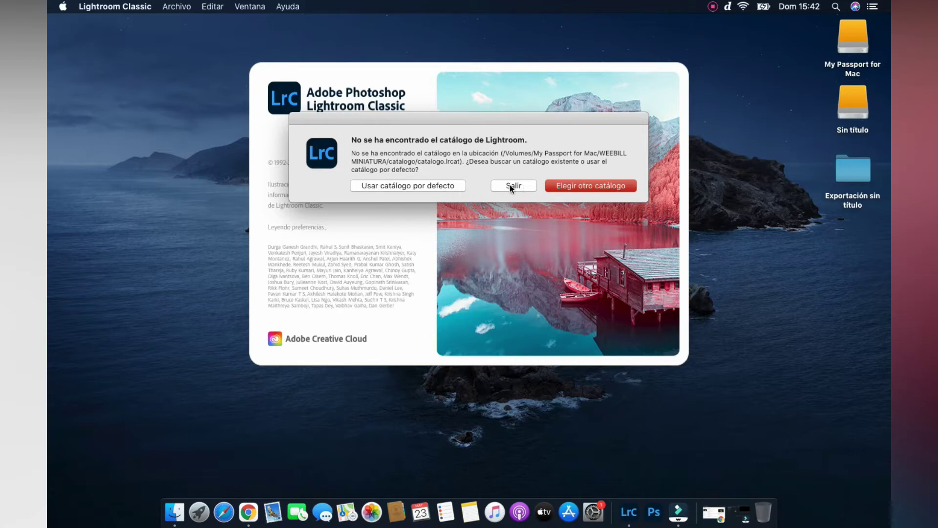
left_click(449, 188)
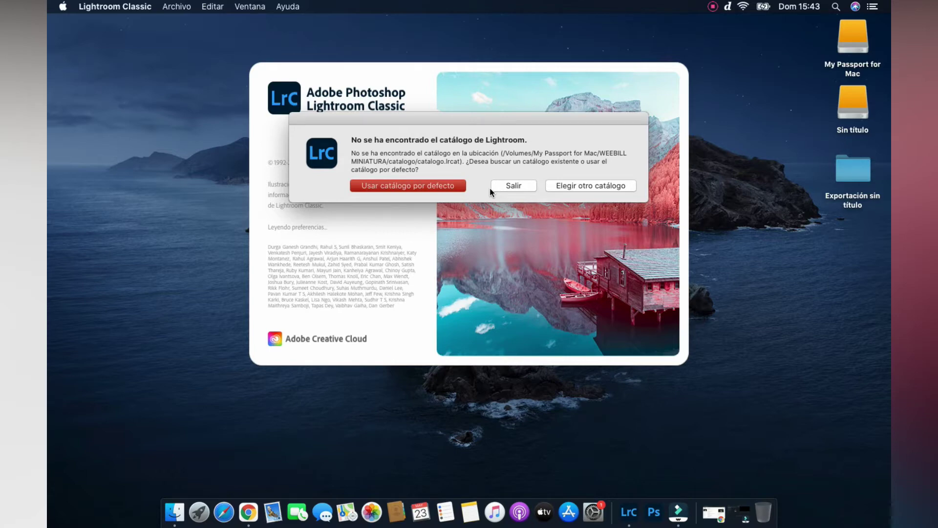
left_click(490, 188)
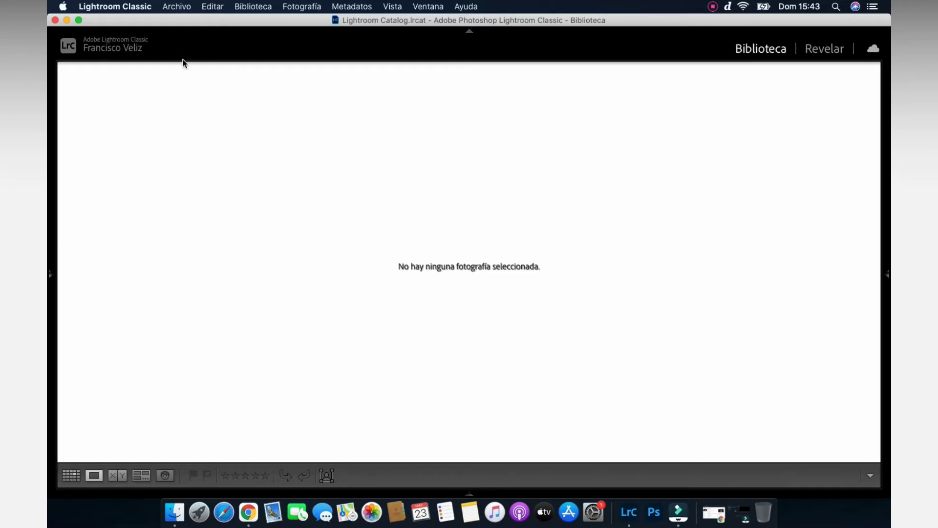
- Create a new catalog named 'catalogo' in My Passport > WEEBILL MINIATURA
left_click(182, 7)
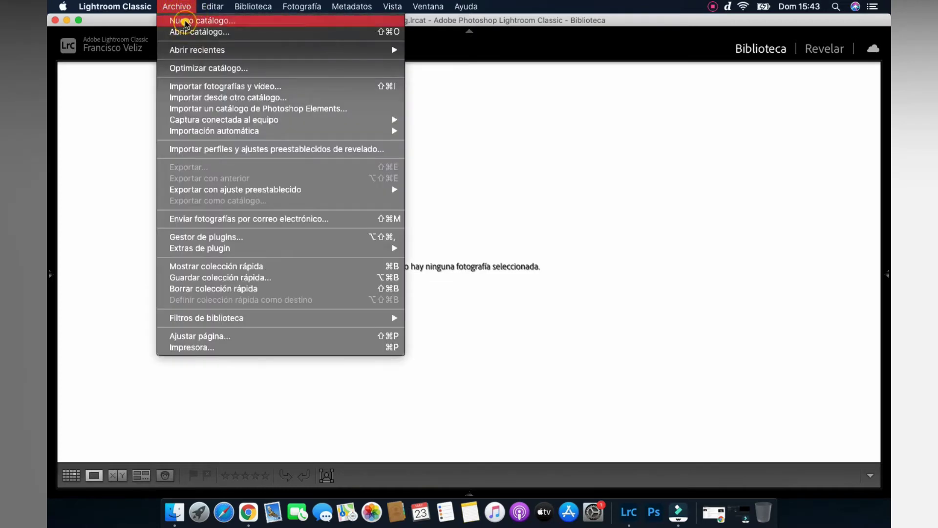
left_click(186, 21)
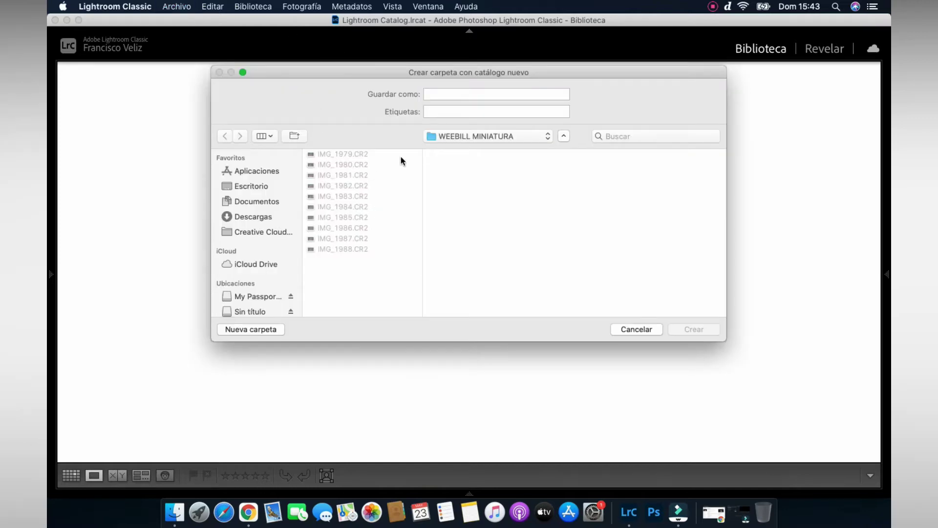
left_click(258, 297)
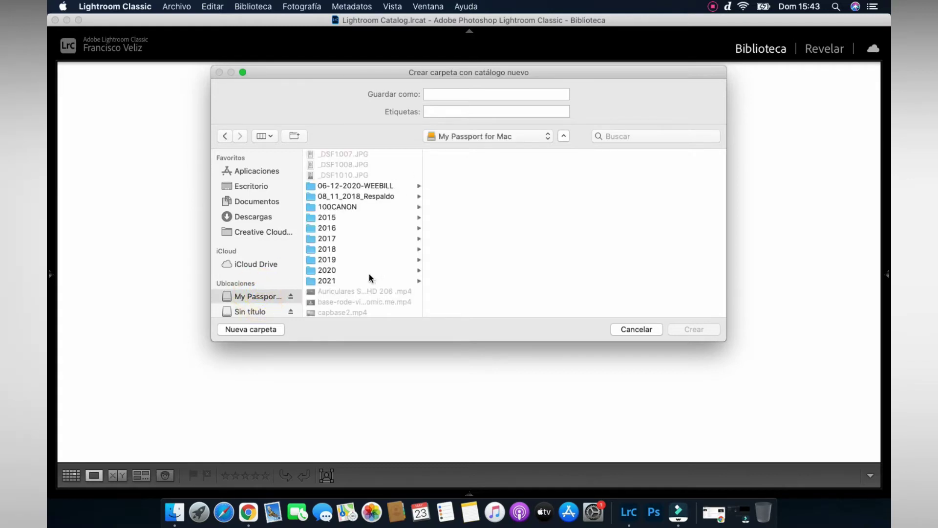
scroll(369, 273, "down", 10)
scroll(365, 259, "down", 5)
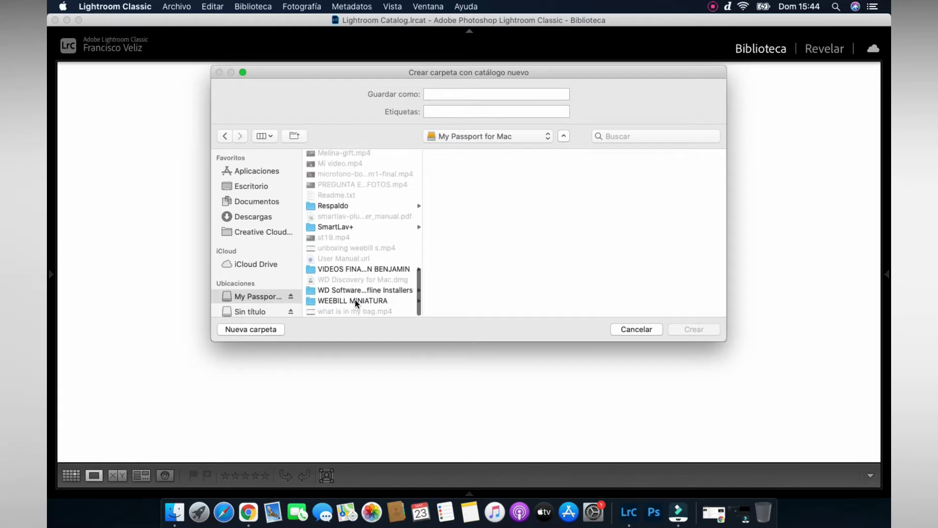
left_click(355, 300)
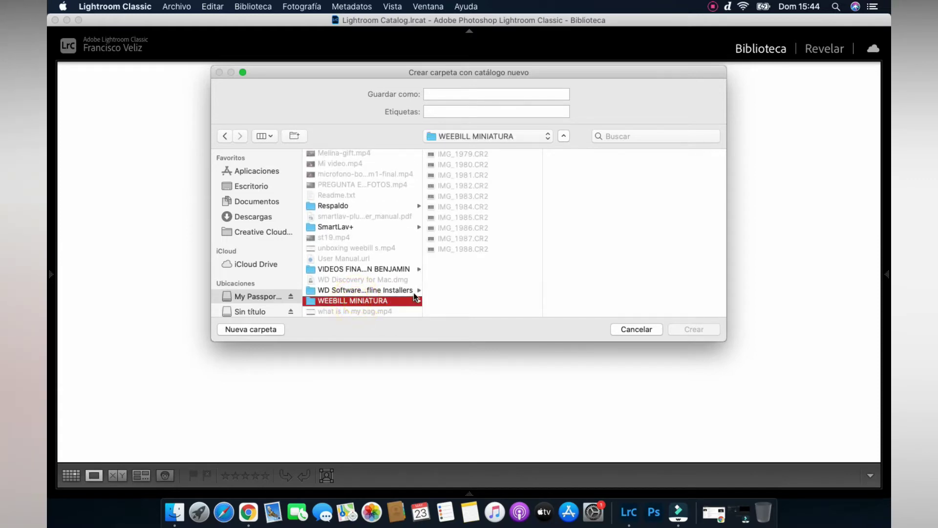
left_click(455, 93)
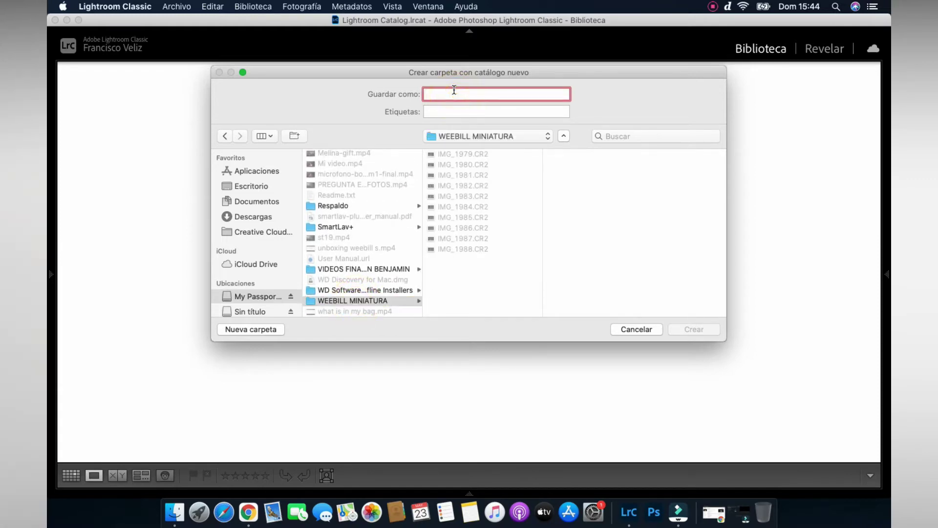
type("catalogo")
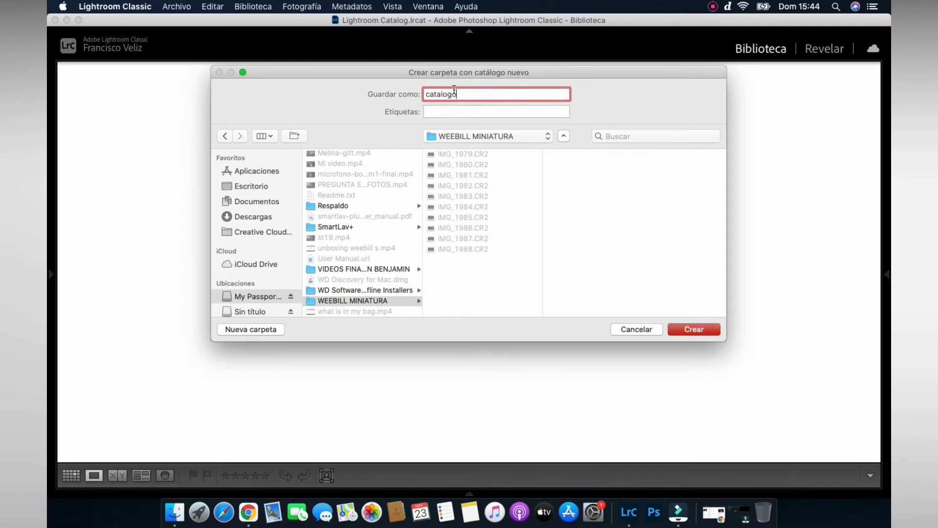
left_click(705, 330)
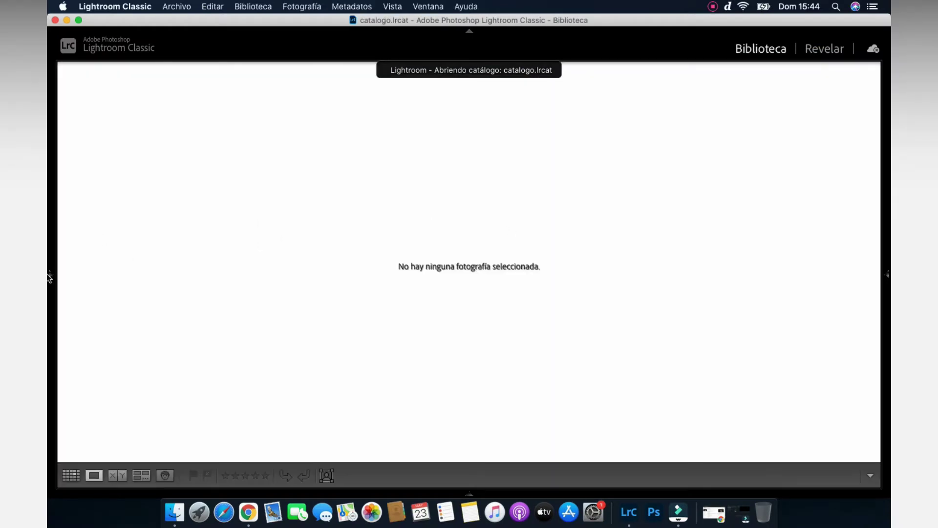
mouse_move(52, 274)
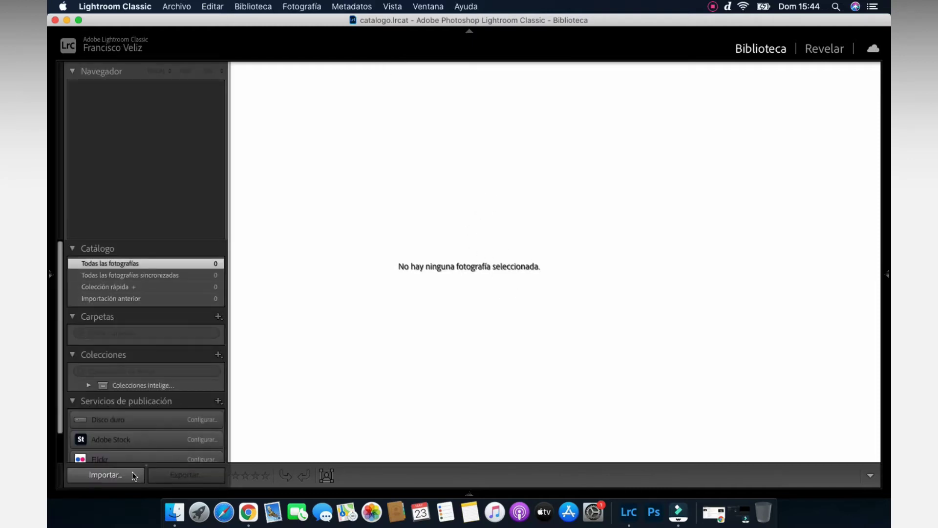
- Start an import with smart previews enabled and previews kept at Estándar size
left_click(132, 471)
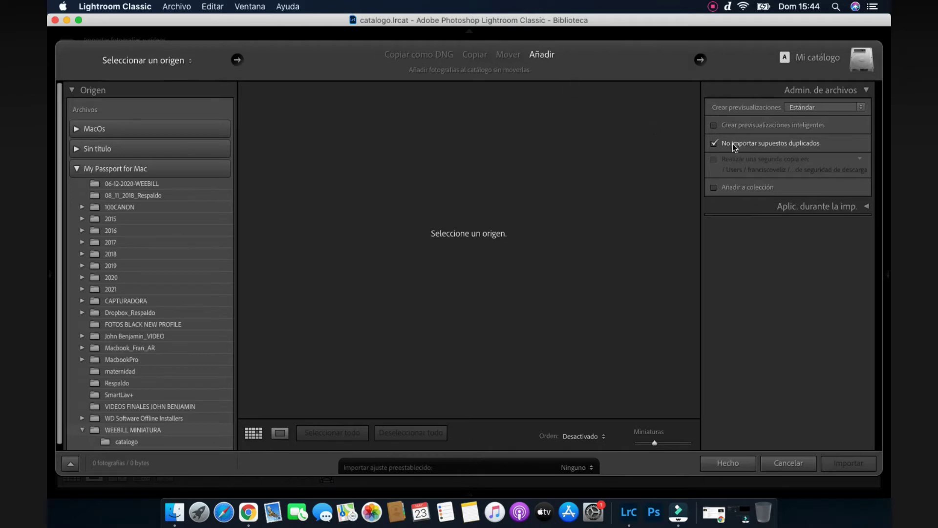
left_click(714, 125)
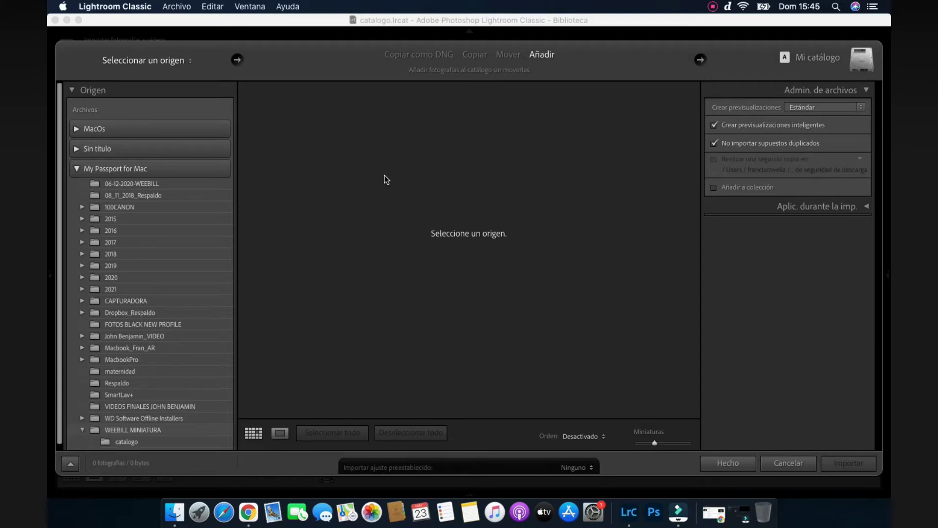
left_click(858, 107)
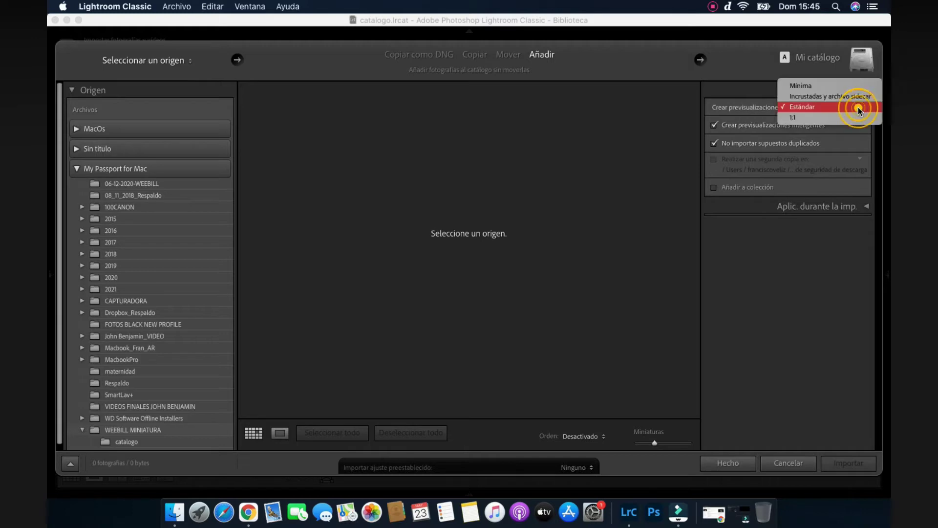
left_click(814, 107)
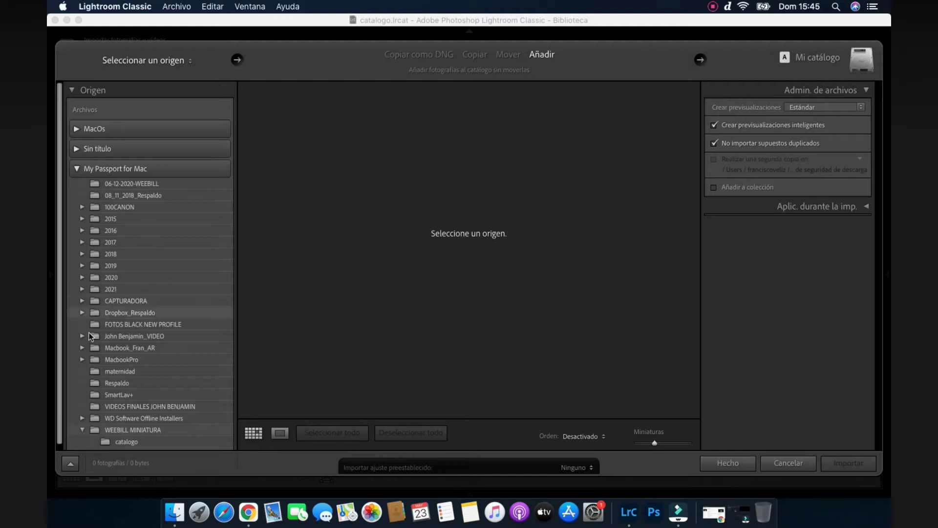
- Collapse the WEEBILL MINIATURA folder in the import source list
scroll(137, 398, "down", 2)
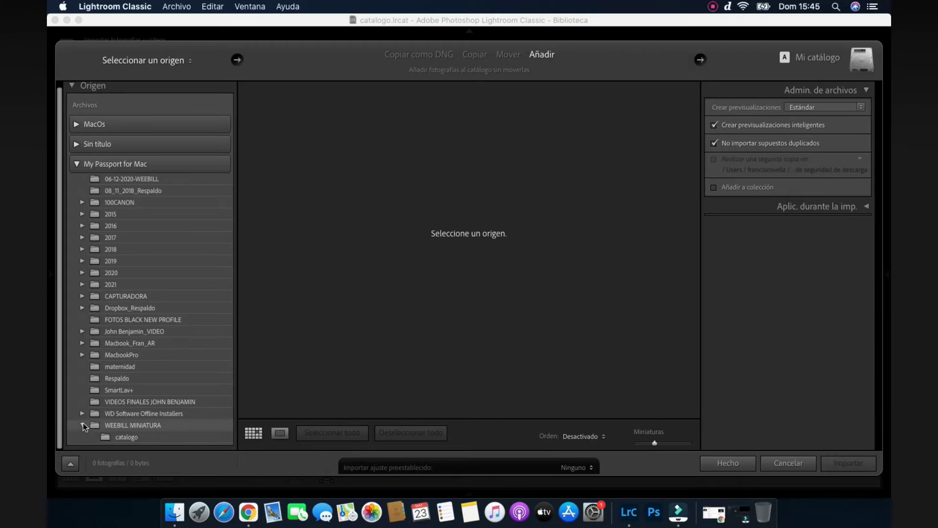
left_click(82, 425)
left_click(83, 427)
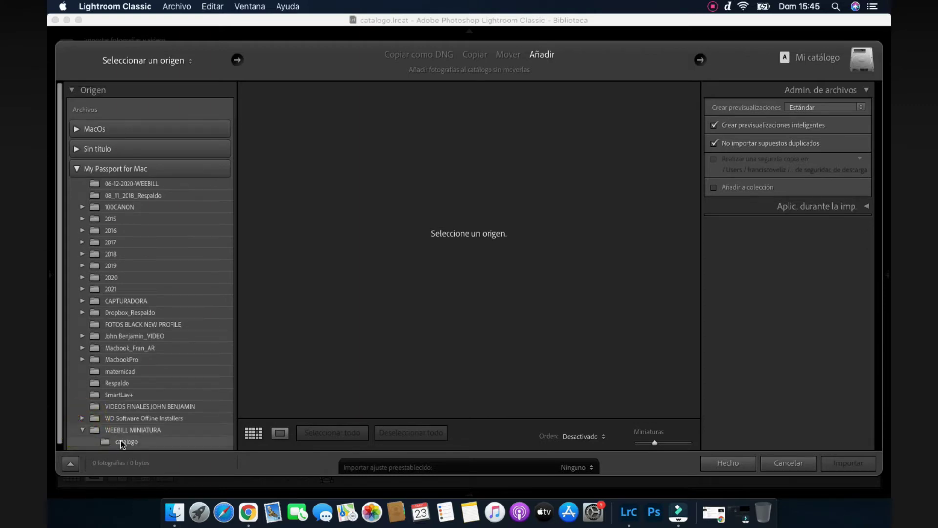
left_click(82, 429)
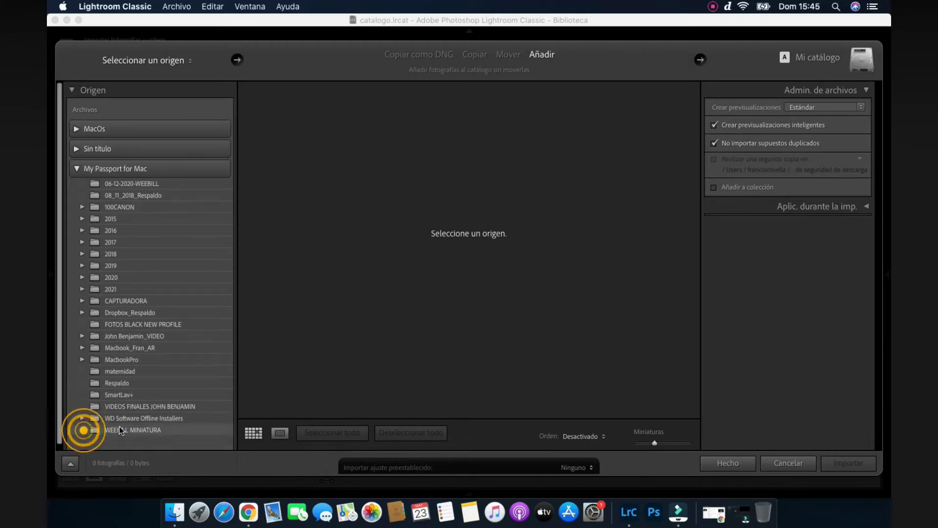
- Import the ten checked photos from the WEEBILL MINIATURA source folder
left_click(136, 431)
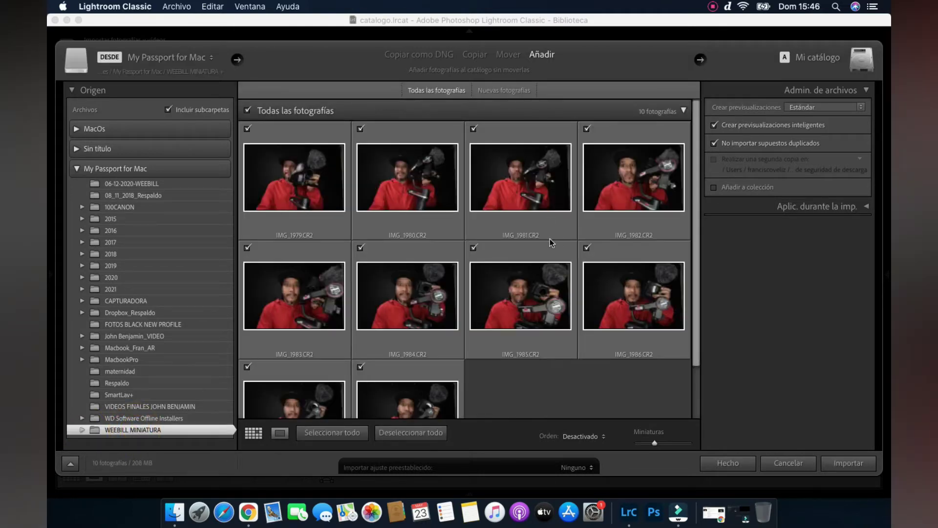
scroll(773, 409, "down", 2)
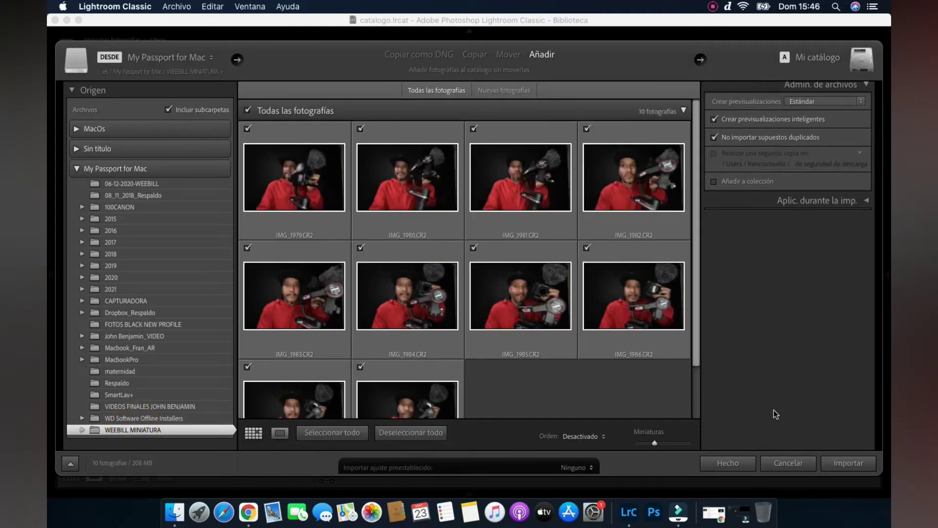
left_click(850, 464)
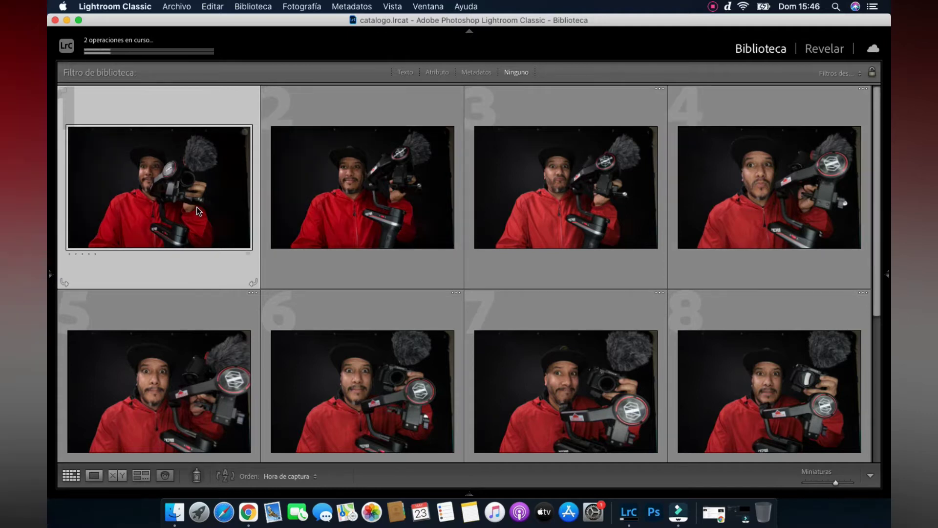
scroll(216, 268, "down", 2)
scroll(235, 268, "down", 3)
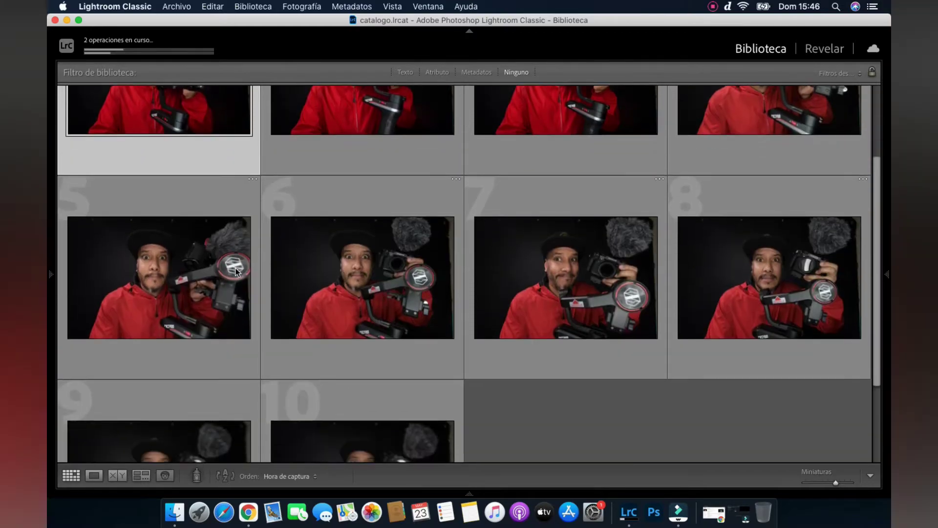
scroll(235, 268, "down", 5)
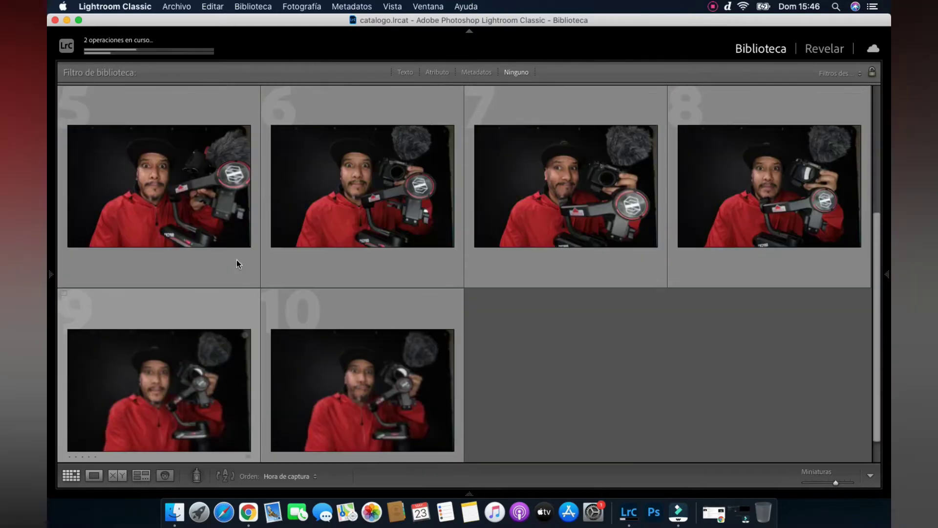
scroll(237, 264, "up", 8)
left_click(237, 264)
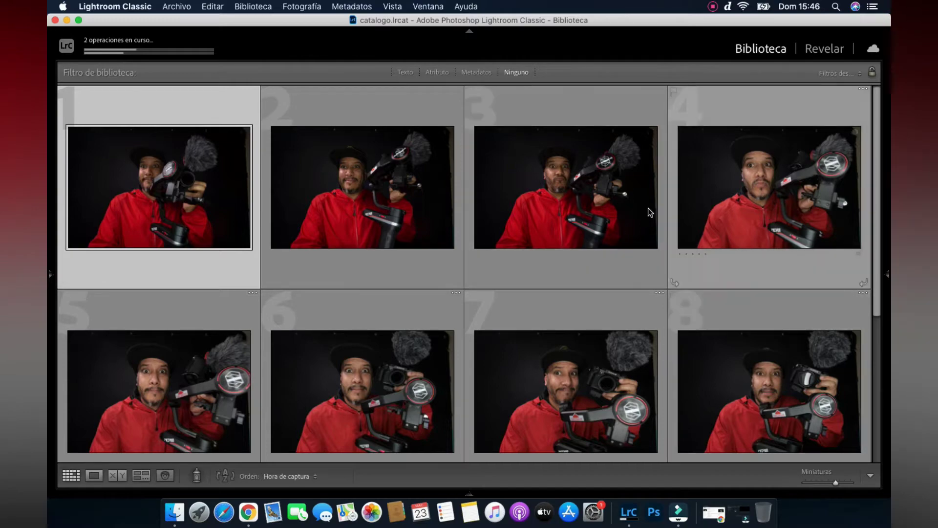
left_click(753, 192)
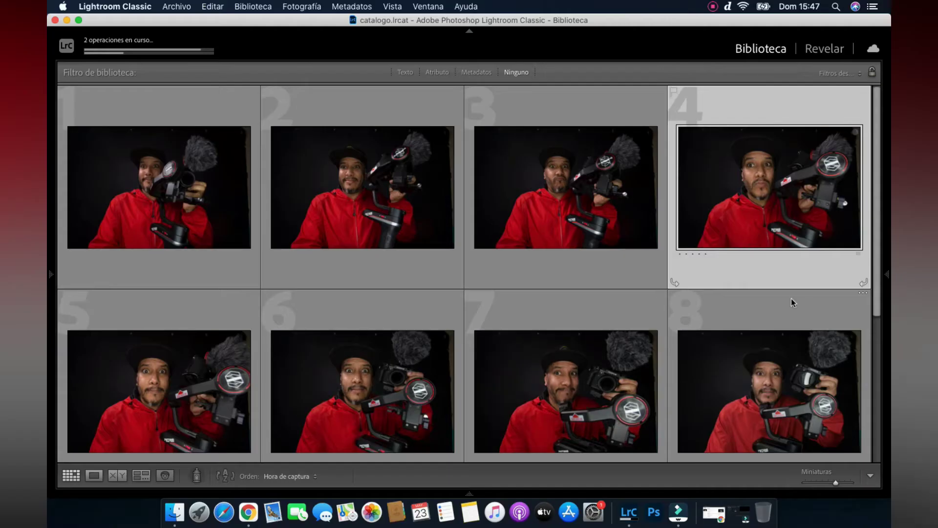
left_click(603, 394)
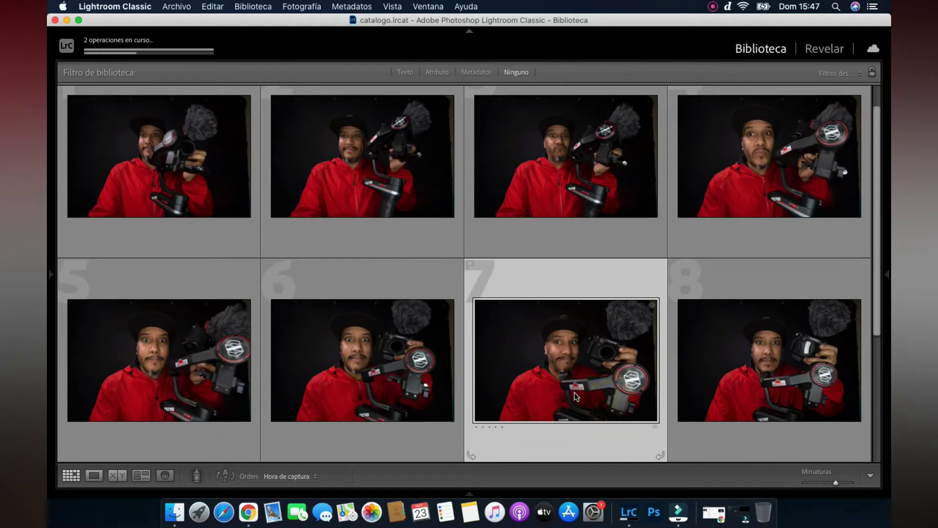
left_click(342, 178)
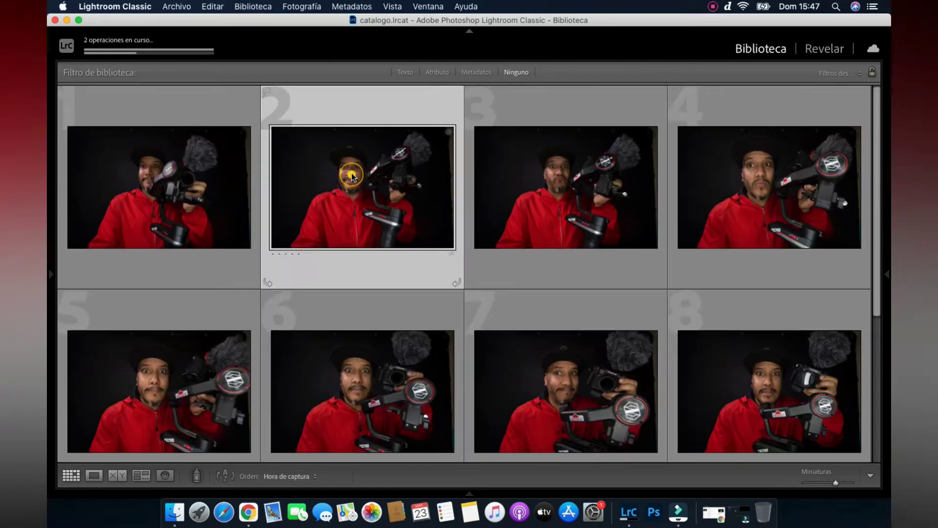
left_click(222, 195)
scroll(360, 359, "down", 3)
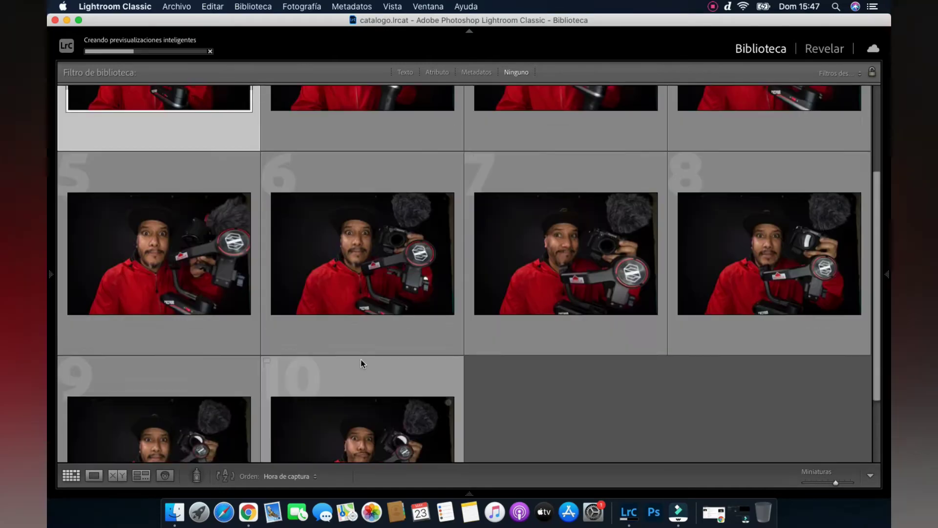
scroll(362, 361, "down", 2)
scroll(348, 350, "up", 1)
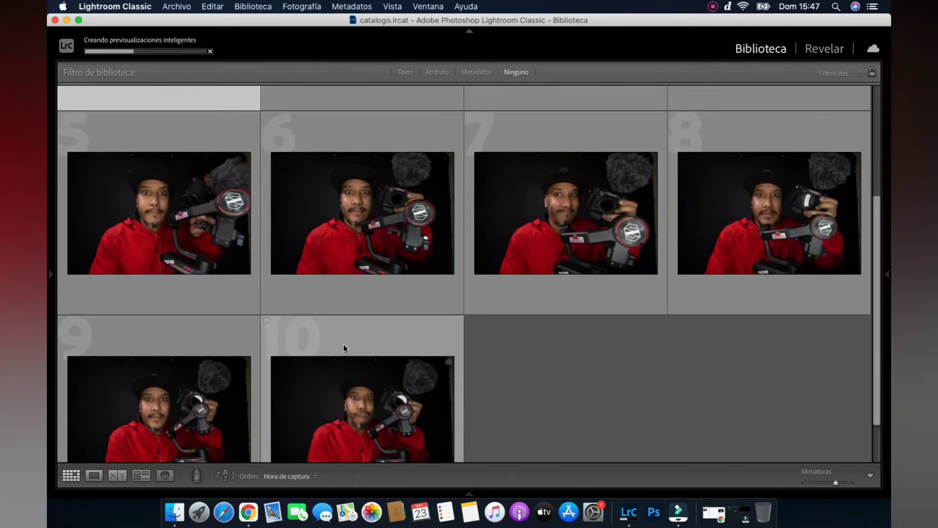
scroll(343, 344, "down", 1)
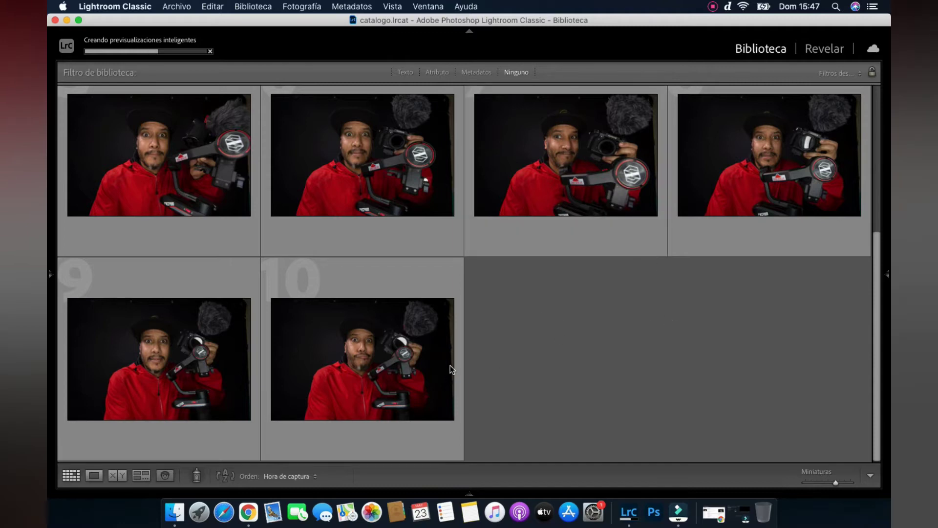
mouse_move(565, 172)
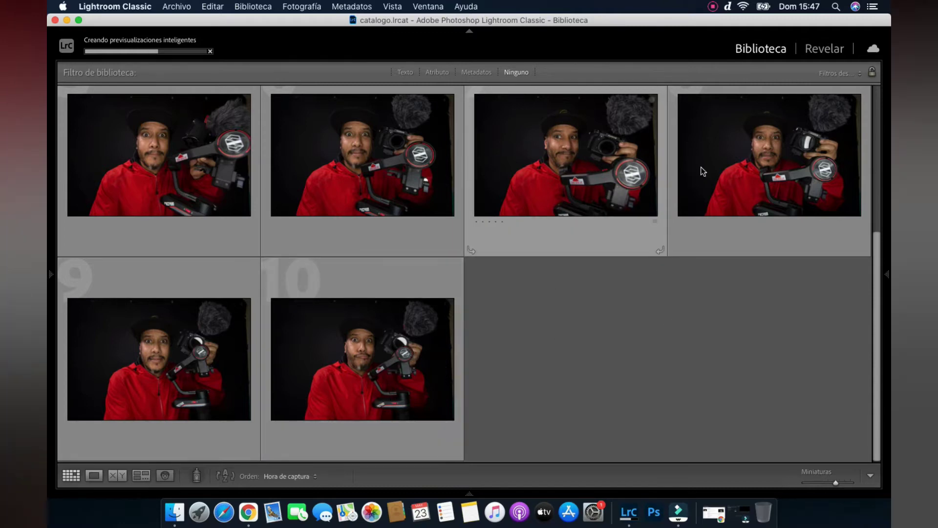
scroll(394, 309, "up", 2)
scroll(379, 386, "up", 4)
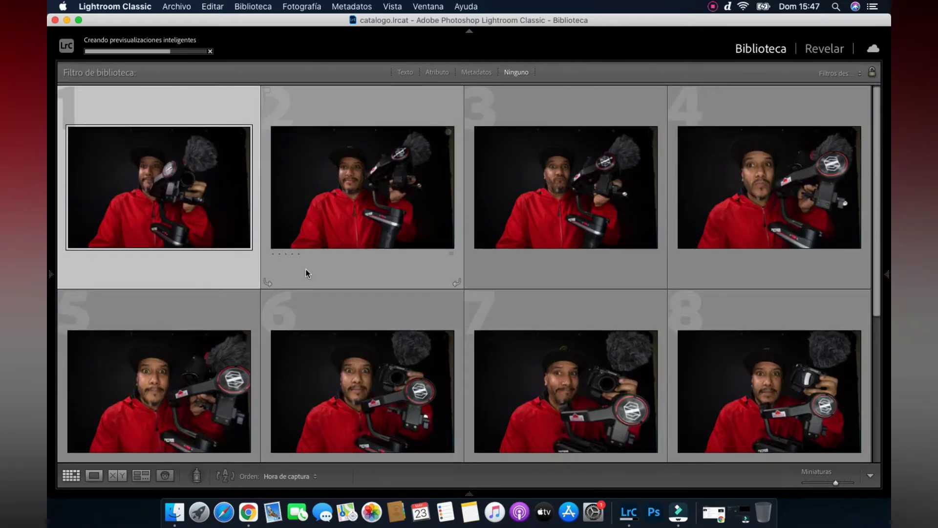
- Try red, yellow and green labels on photo 1, then dismiss the smart-preview notice
mouse_move(362, 205)
key("6")
key("7")
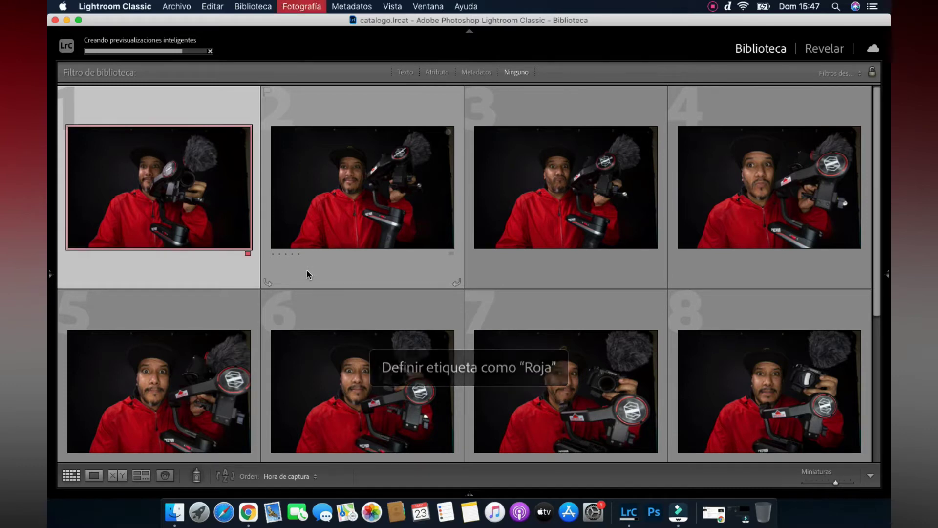
key("8")
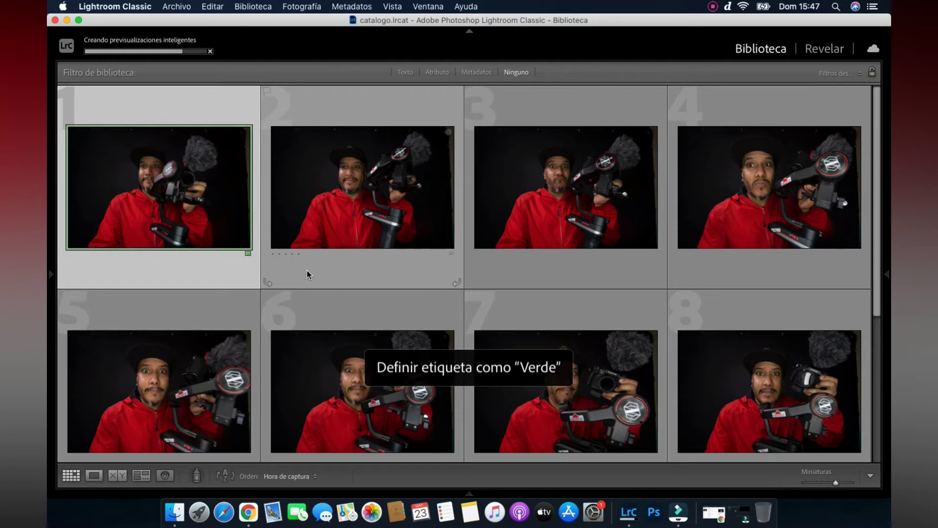
key("6")
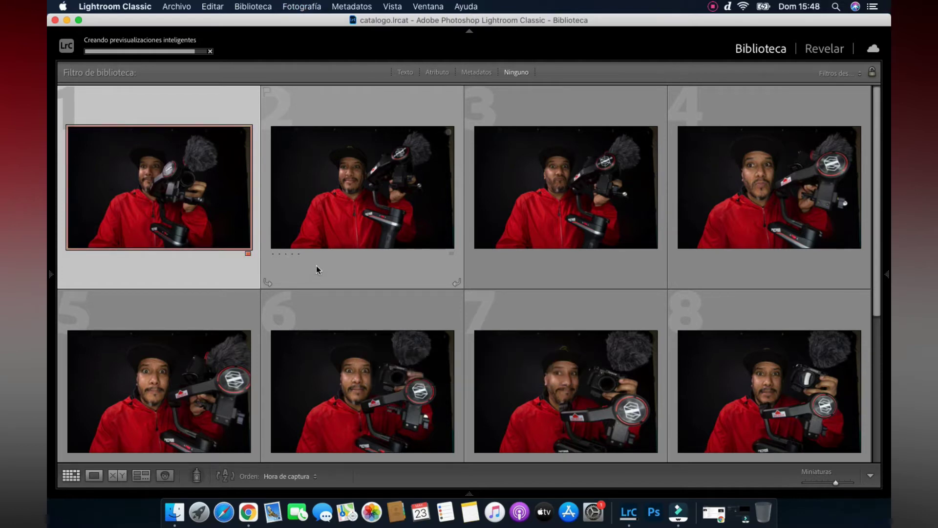
key("7")
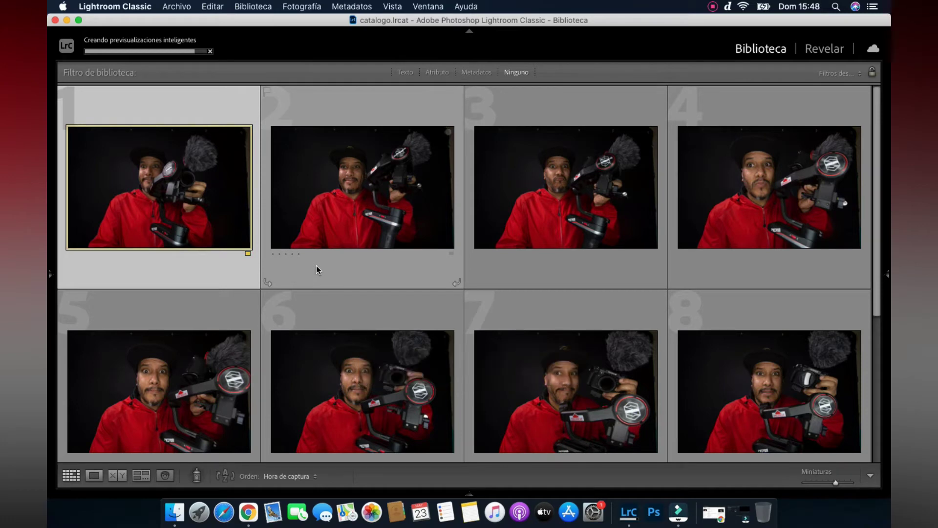
key("8")
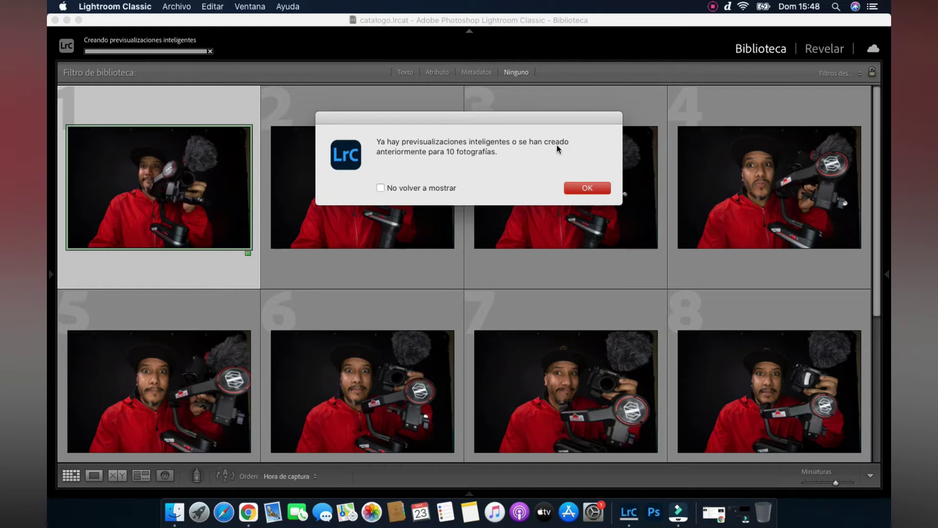
left_click(585, 188)
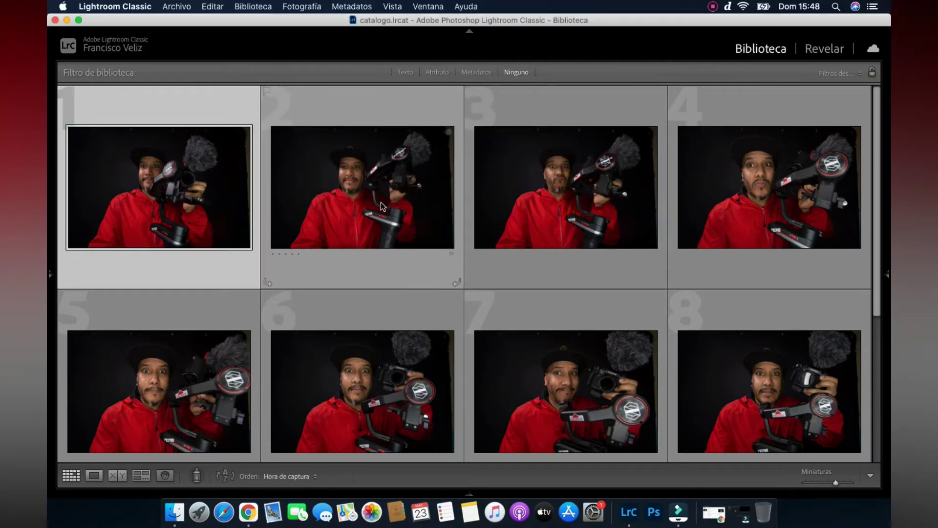
- Give photos 8 and 9 a red colour label
scroll(784, 364, "down", 3)
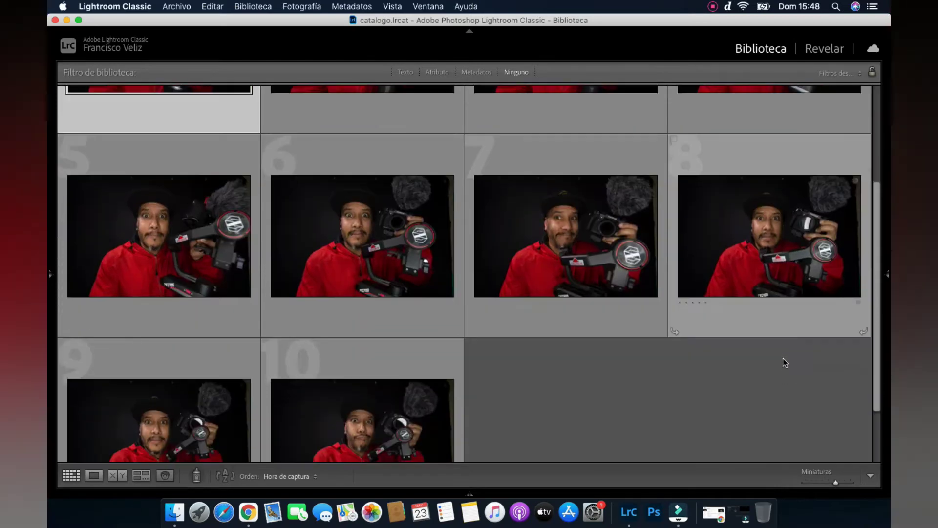
left_click(770, 231)
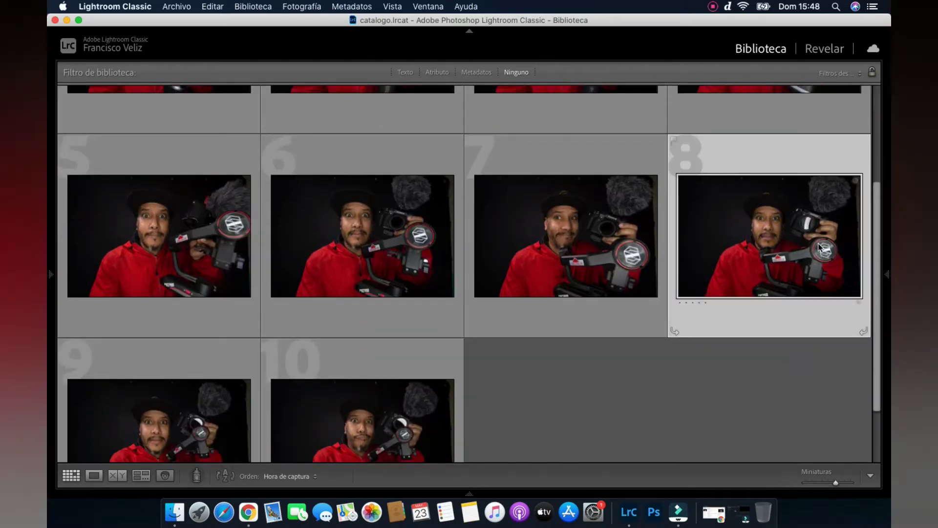
key("6")
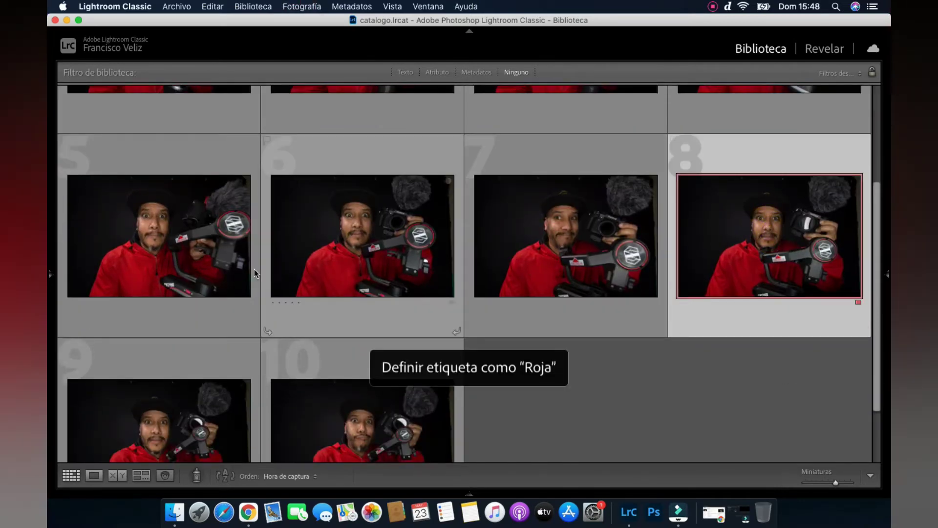
left_click(222, 268)
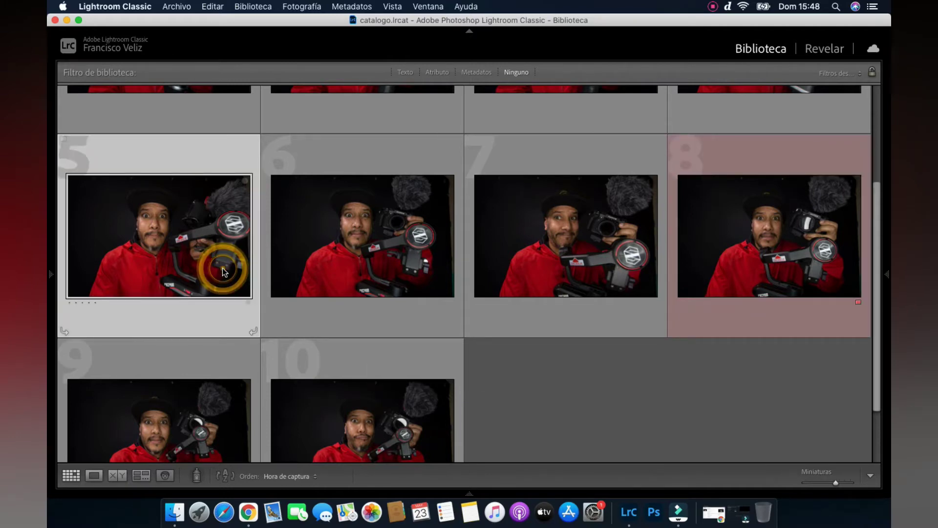
scroll(230, 274, "down", 2)
left_click(209, 359)
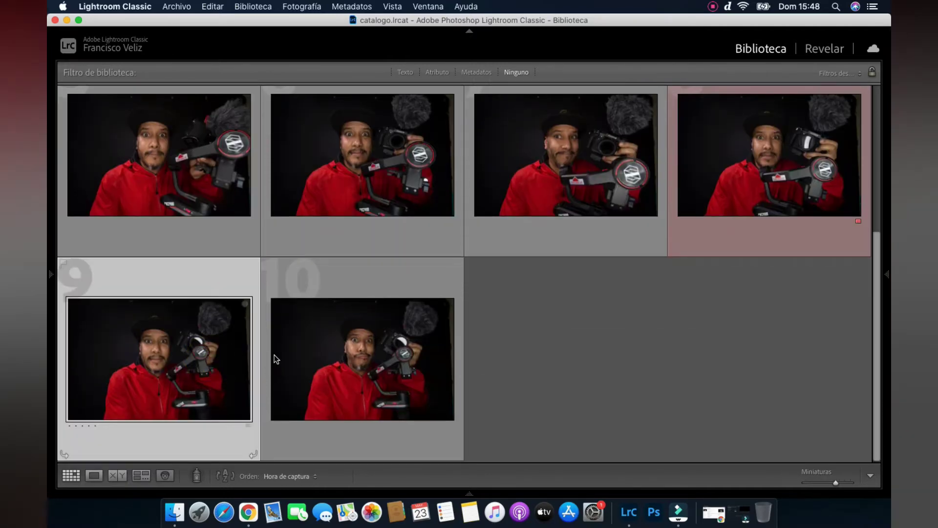
key("6")
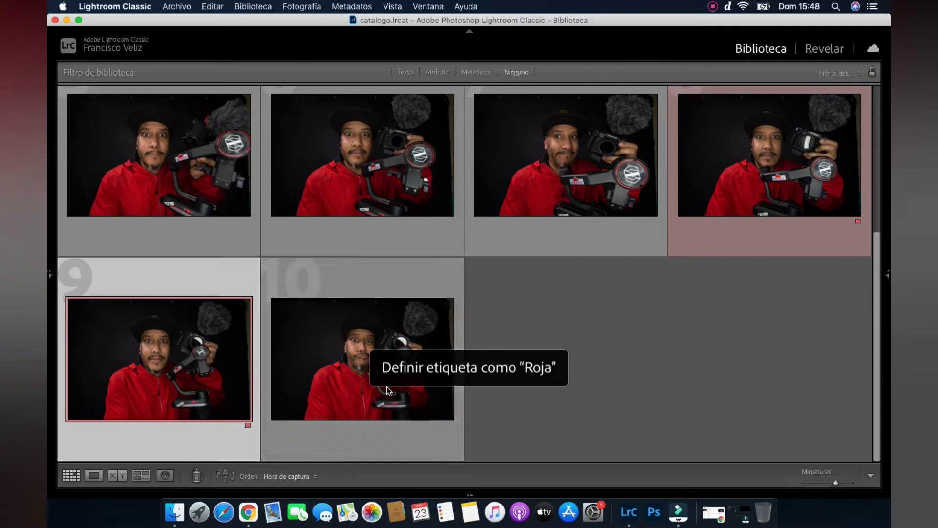
- Give photos 6 and 3 a red colour label
left_click(387, 386)
scroll(386, 361, "up", 1)
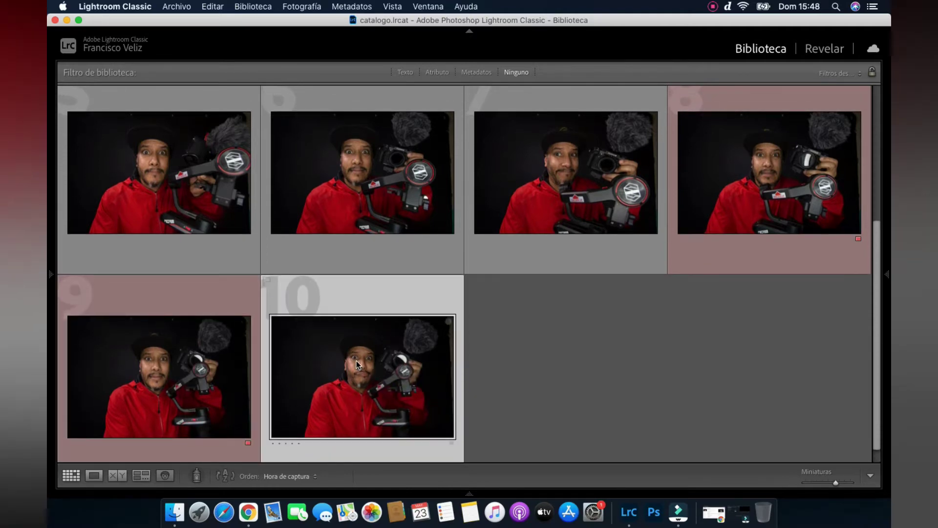
scroll(356, 360, "up", 5)
left_click(371, 296)
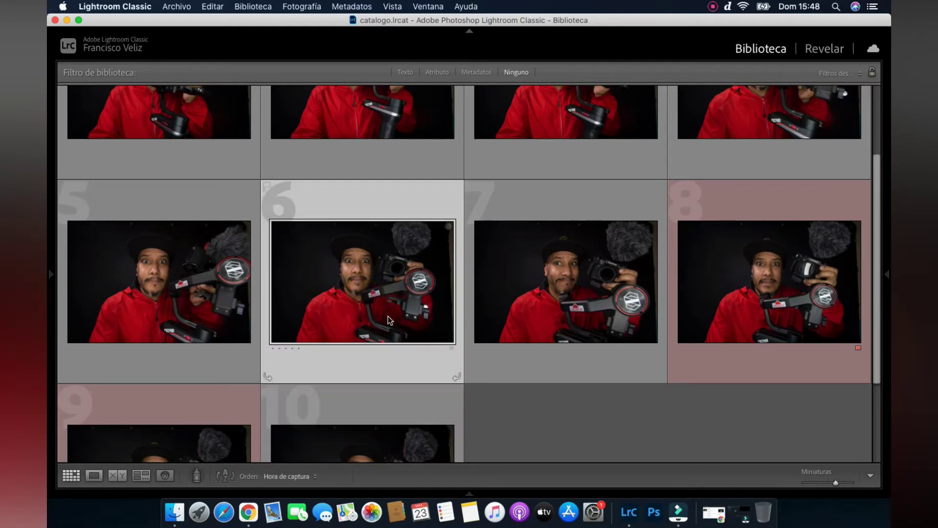
key("6")
scroll(396, 310, "up", 5)
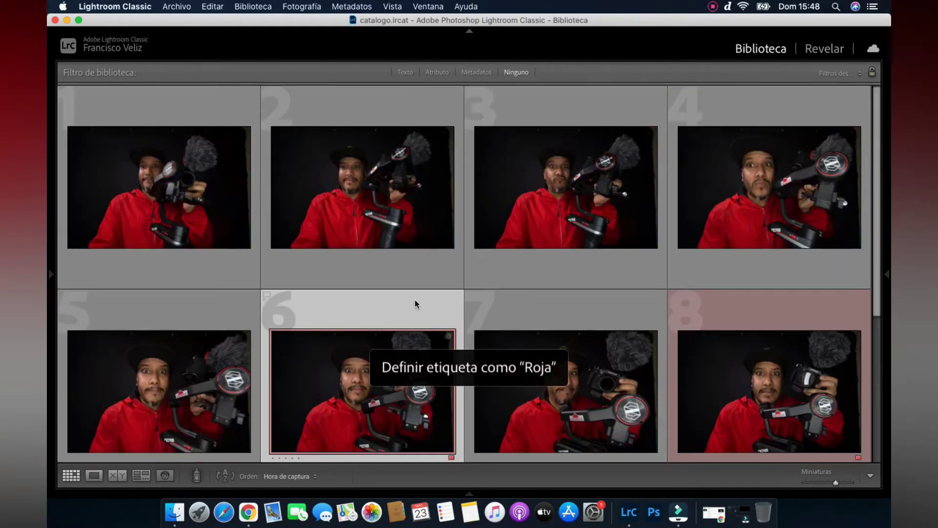
left_click(579, 195)
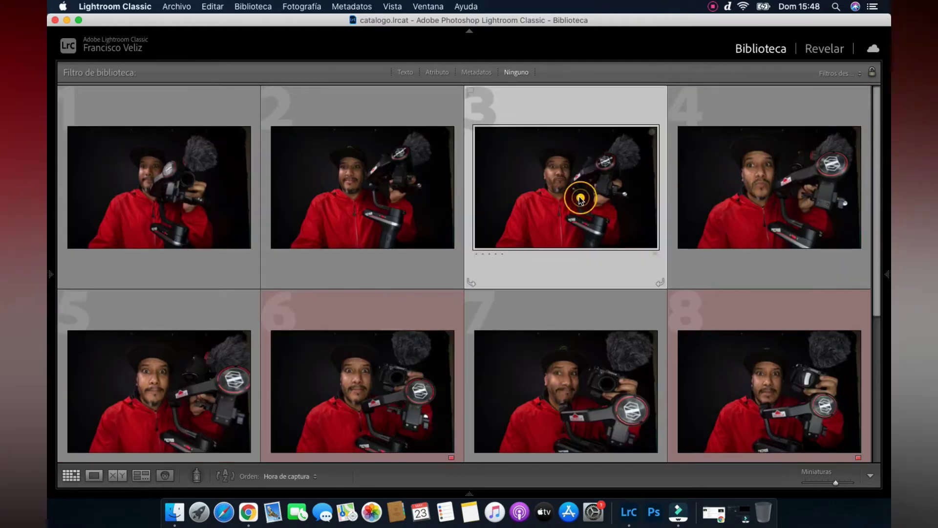
key("6")
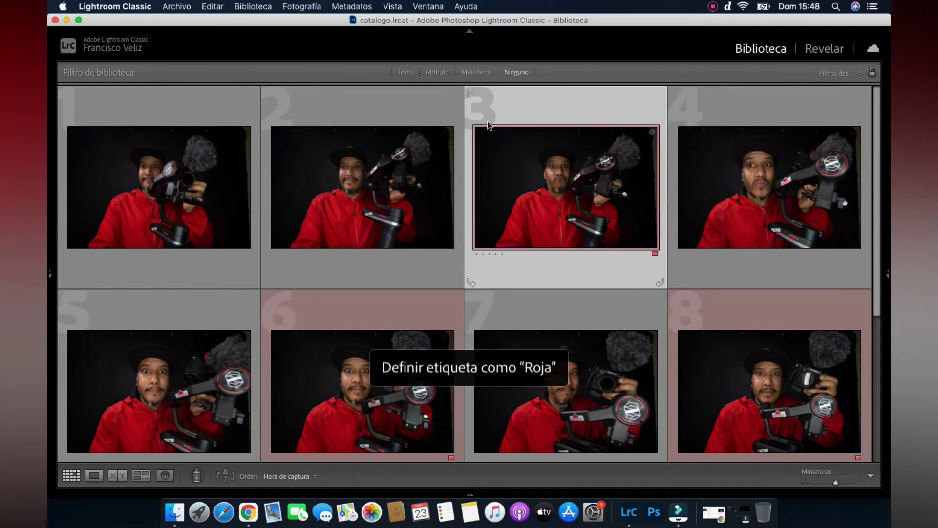
- Filter the library by the red colour label and open the first photo full size
left_click(439, 73)
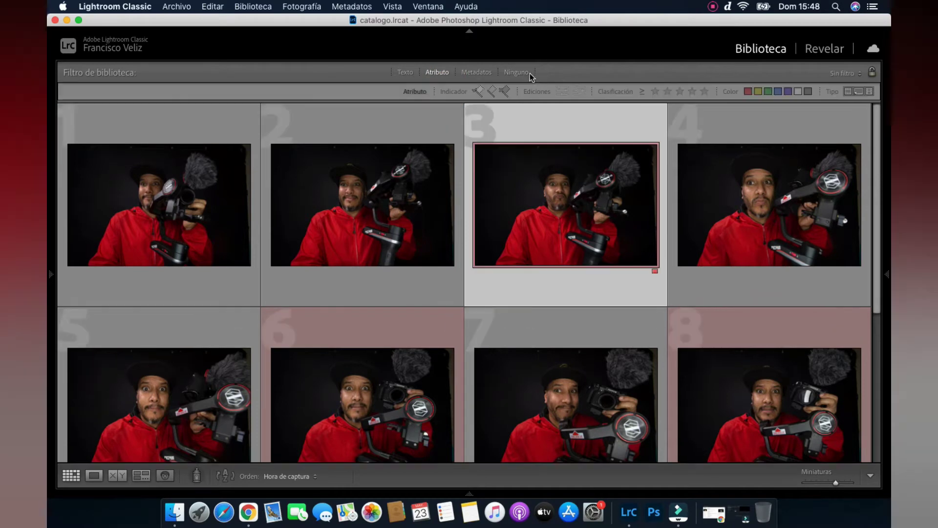
left_click(748, 91)
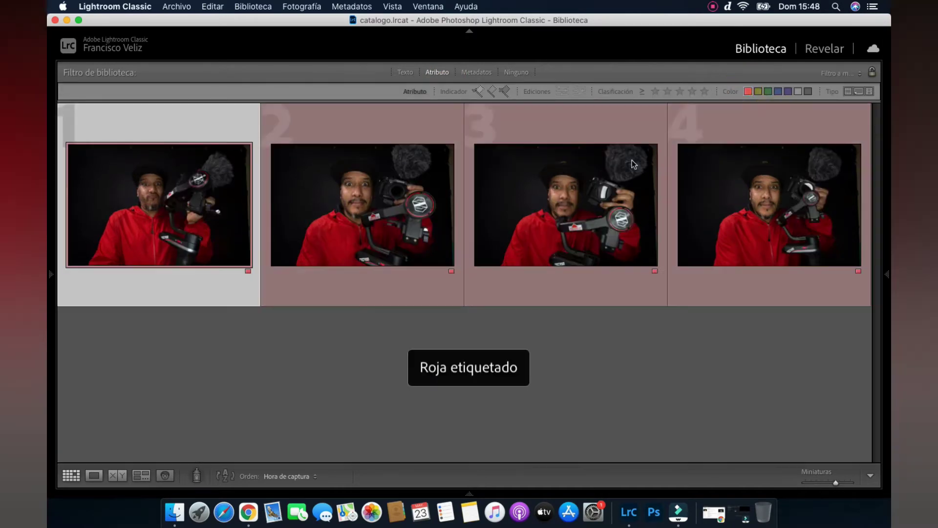
double_click(251, 228)
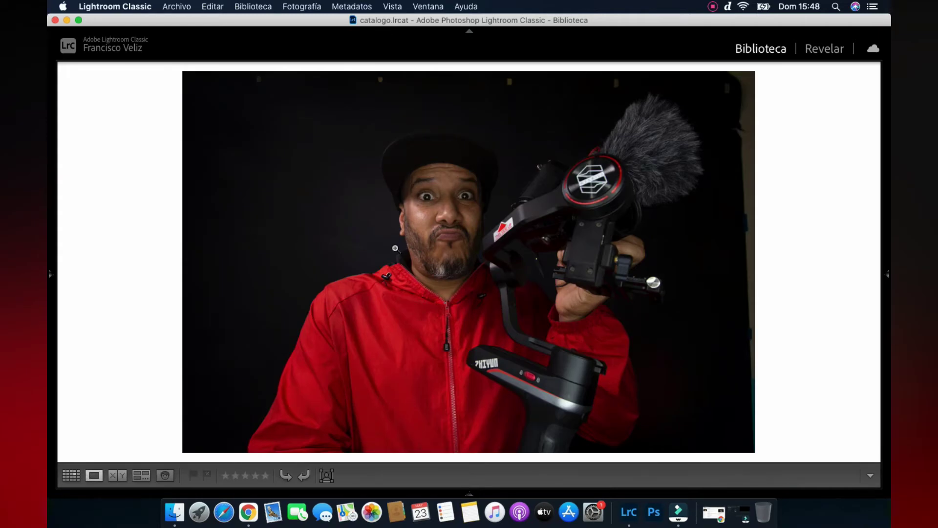
- Step through the red-labelled photos full size, then return to Grid view
key("Right")
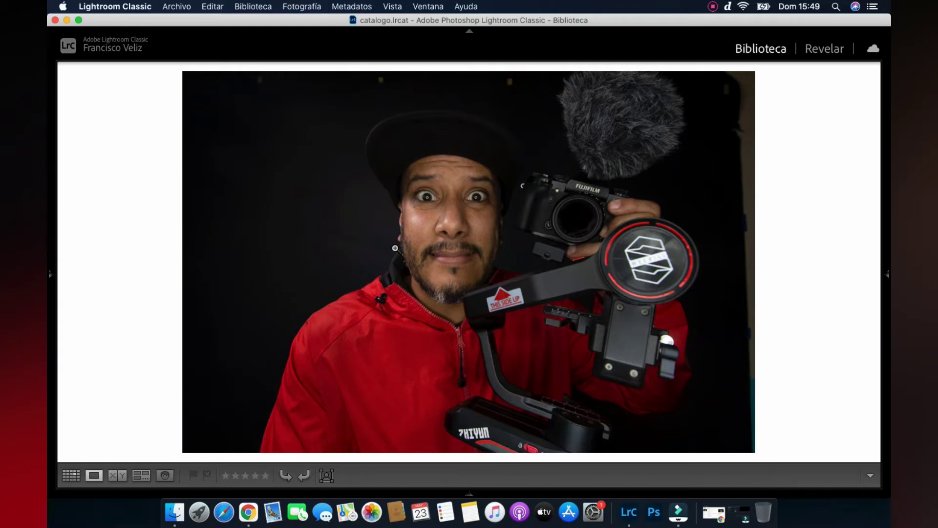
key("Right")
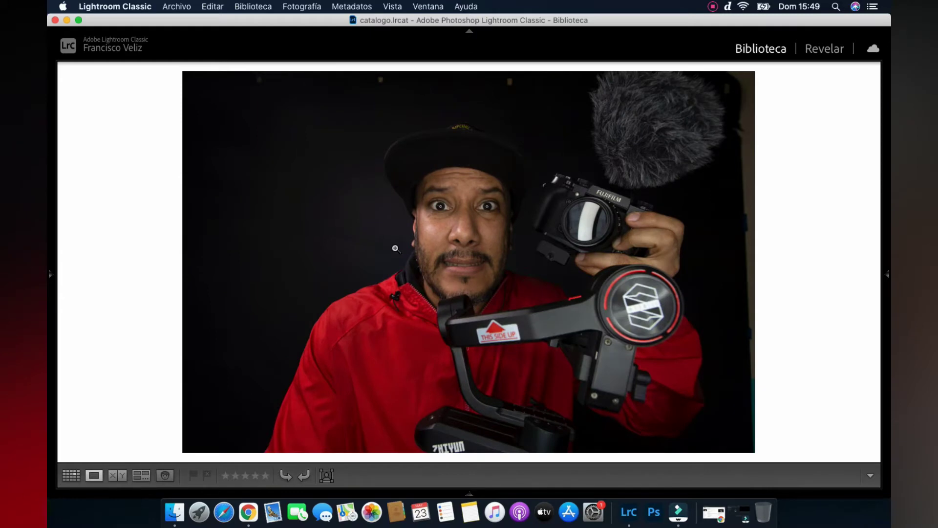
key("Left")
key("Right")
key("Right")
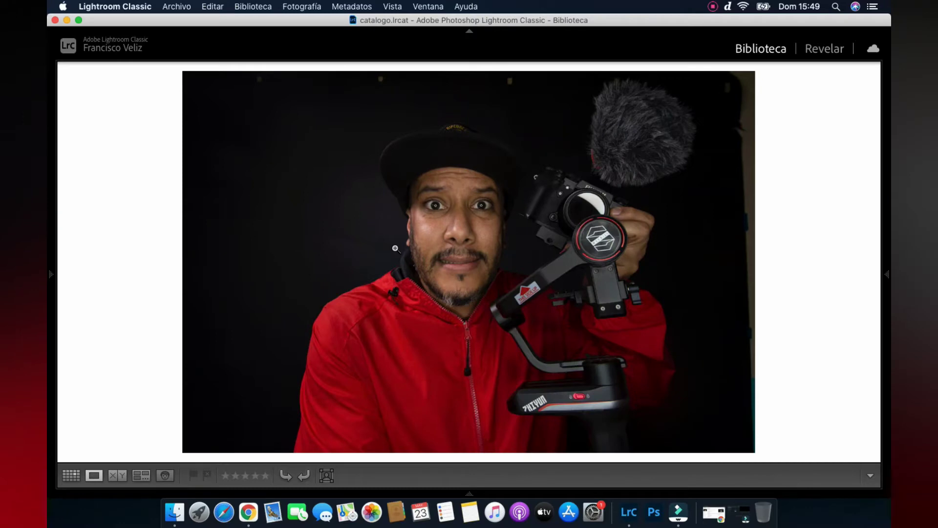
key("Right")
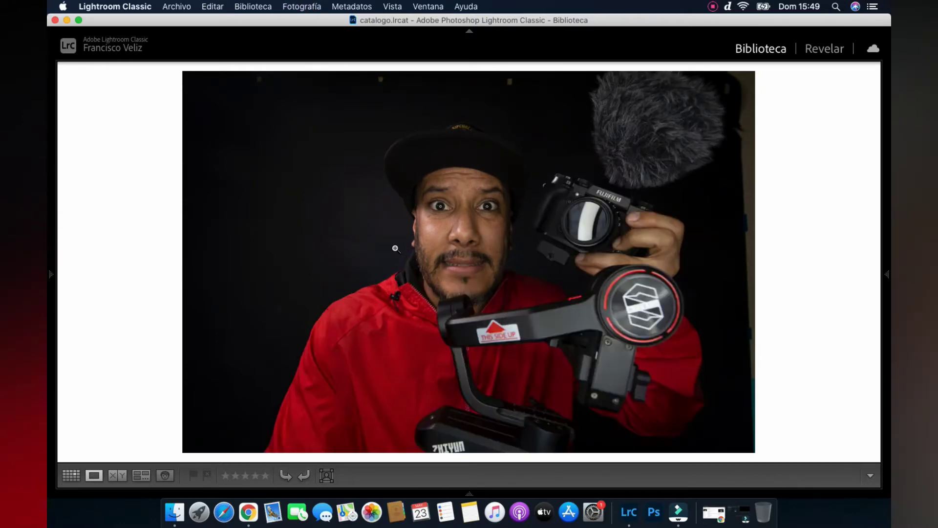
key("g")
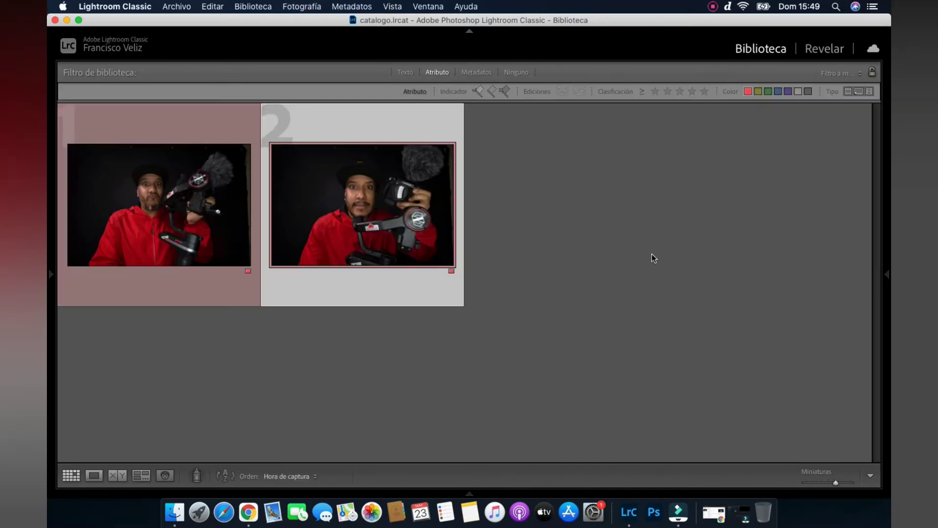
- Switch the colour filter to yellow, clear one yellow label, then show only green-labelled photos
left_click(758, 92)
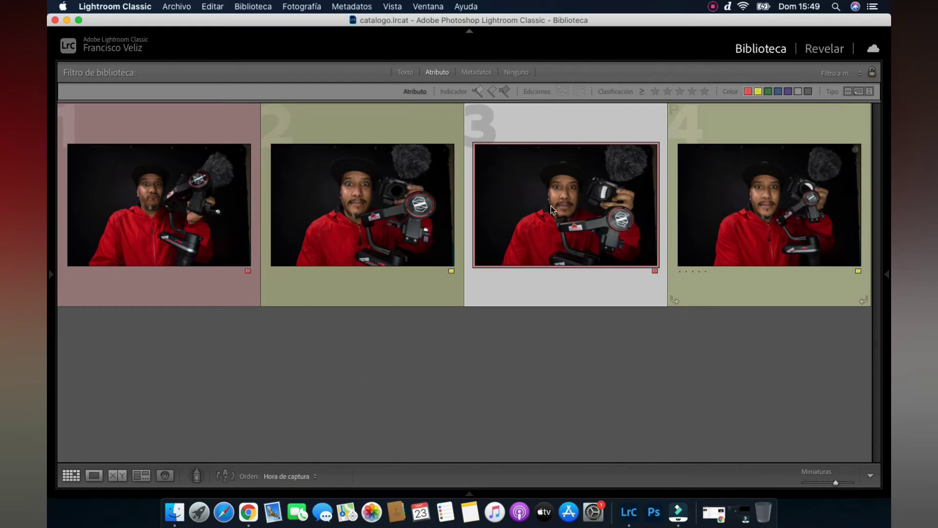
left_click(748, 91)
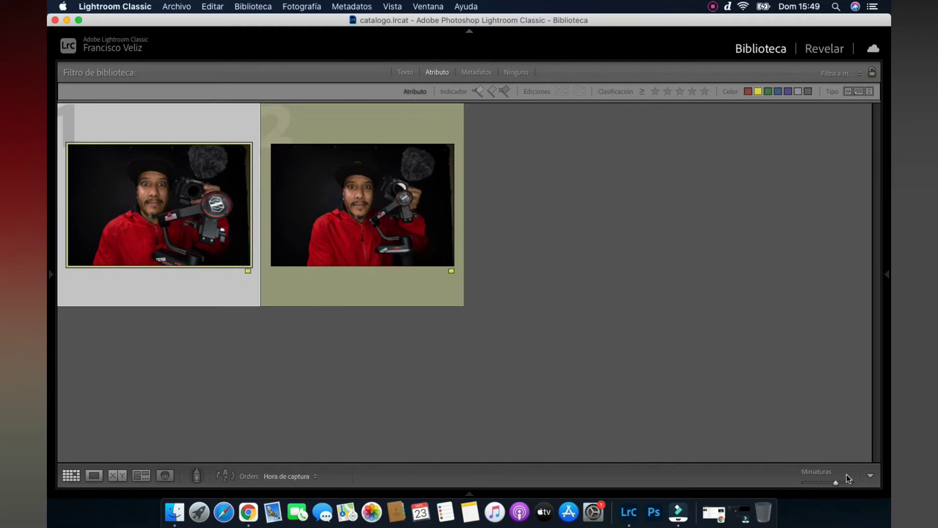
left_click_drag(837, 482, 831, 482)
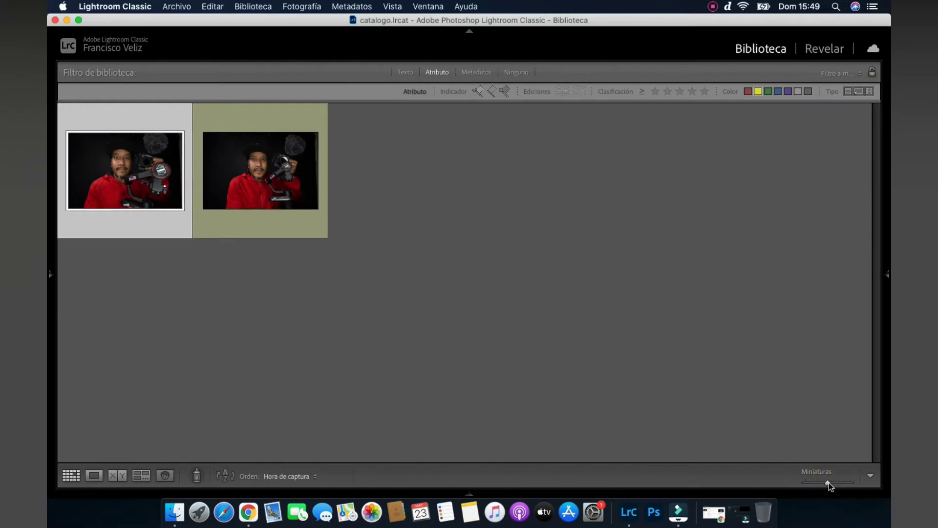
left_click_drag(828, 484, 828, 482)
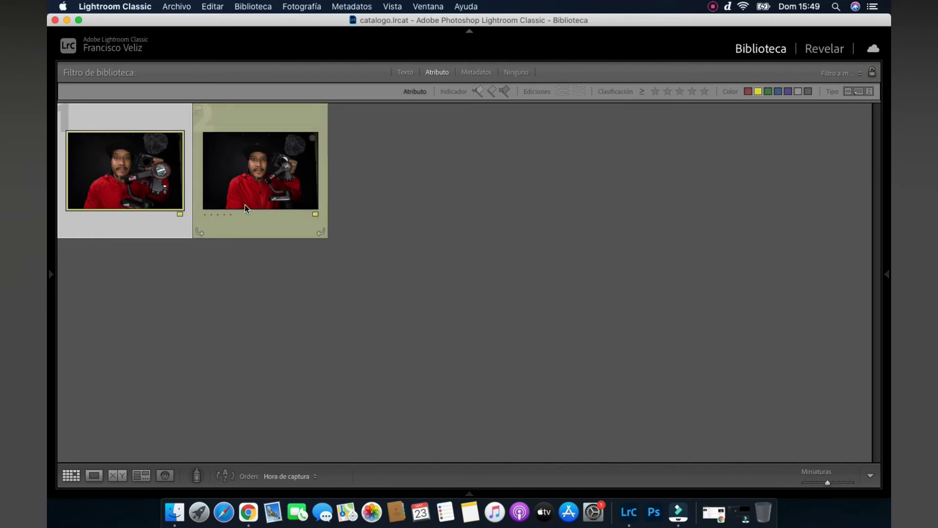
mouse_move(161, 196)
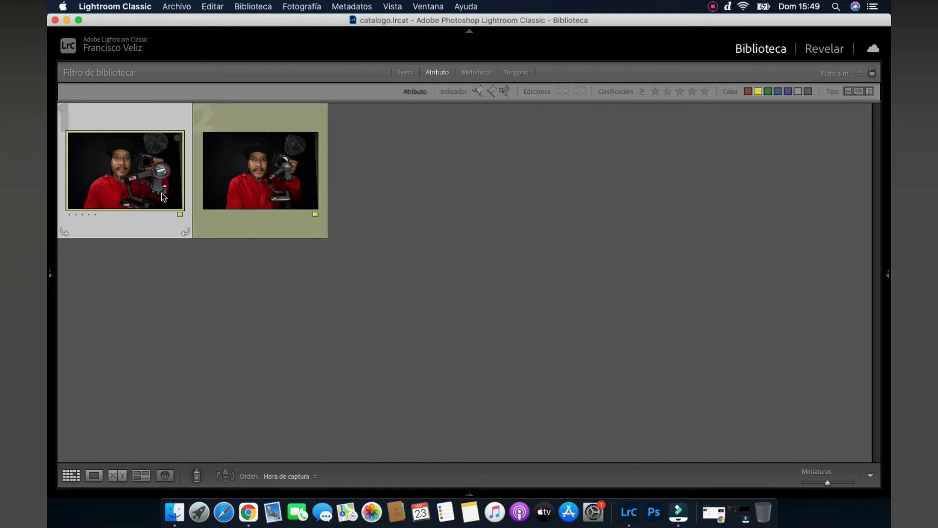
key("Delete")
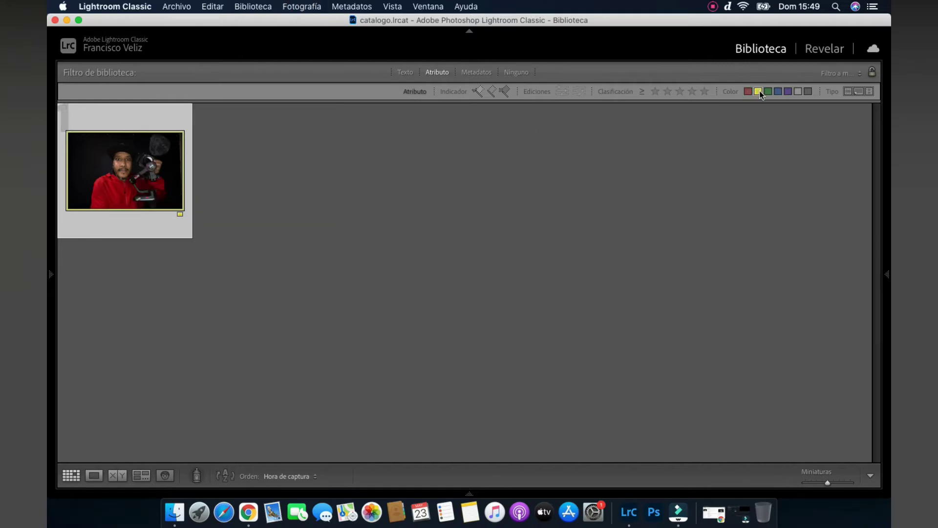
left_click(769, 92)
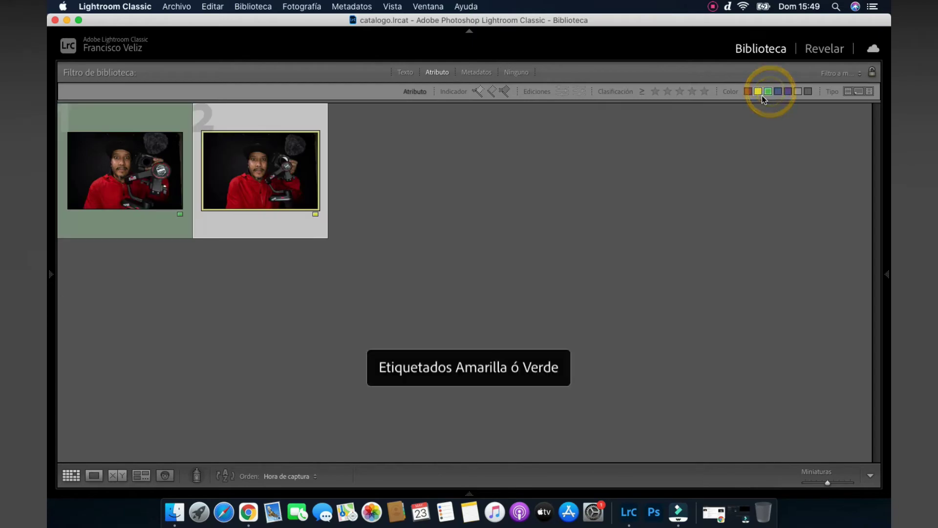
left_click(757, 92)
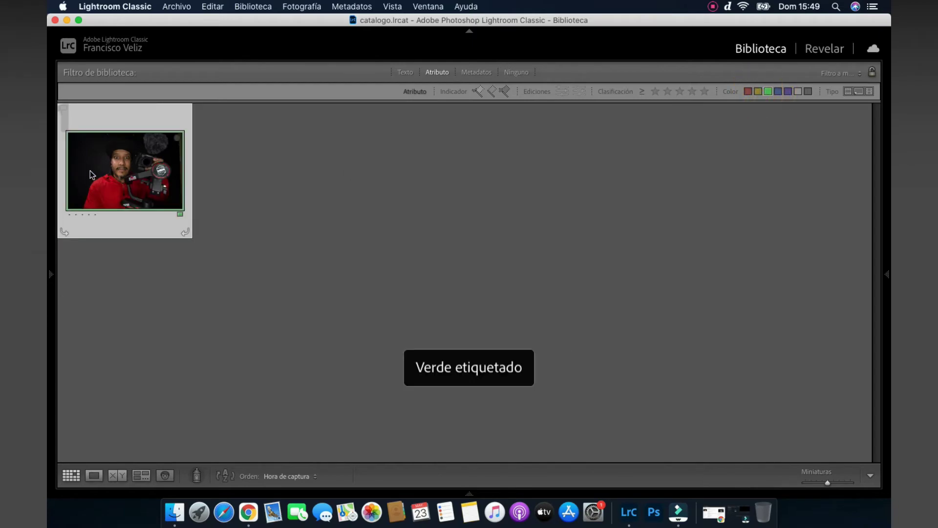
- Open the green-labelled photo in Develop and tighten its crop from the top-right corner
double_click(126, 171)
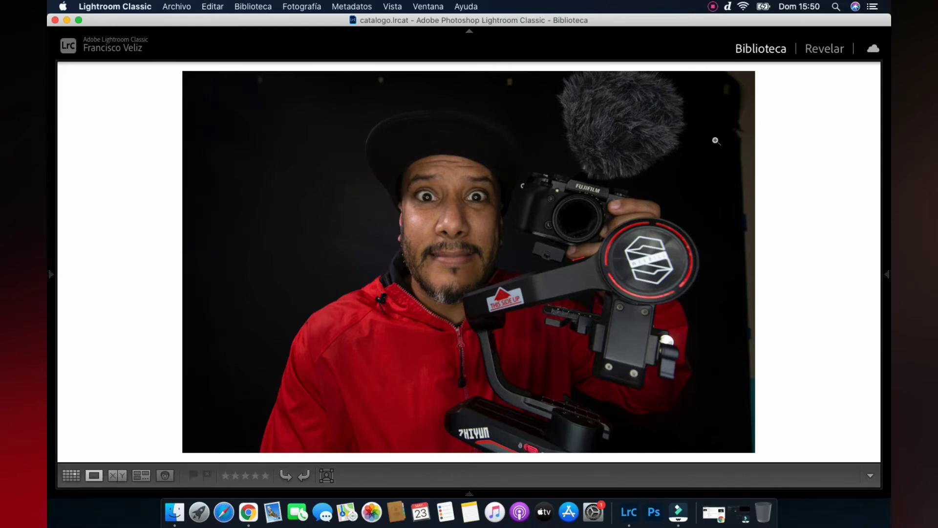
key("d")
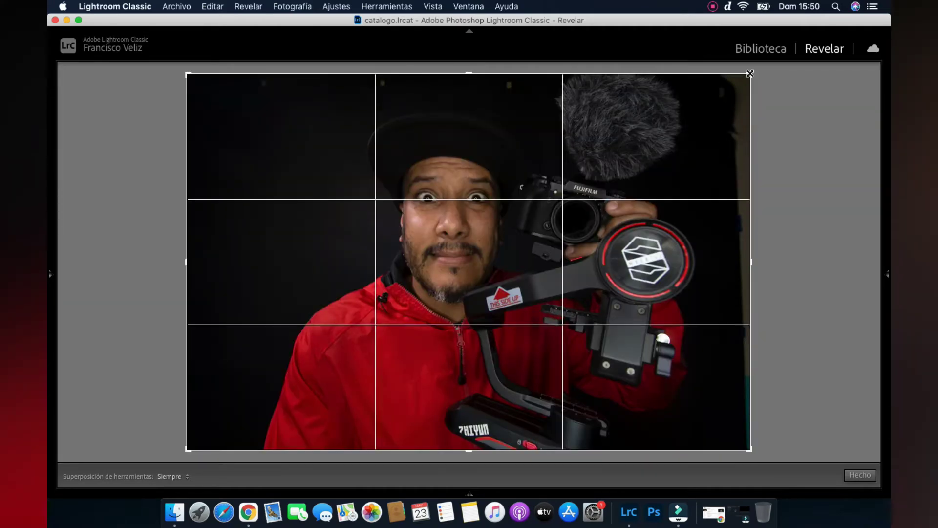
left_click_drag(751, 73, 726, 90)
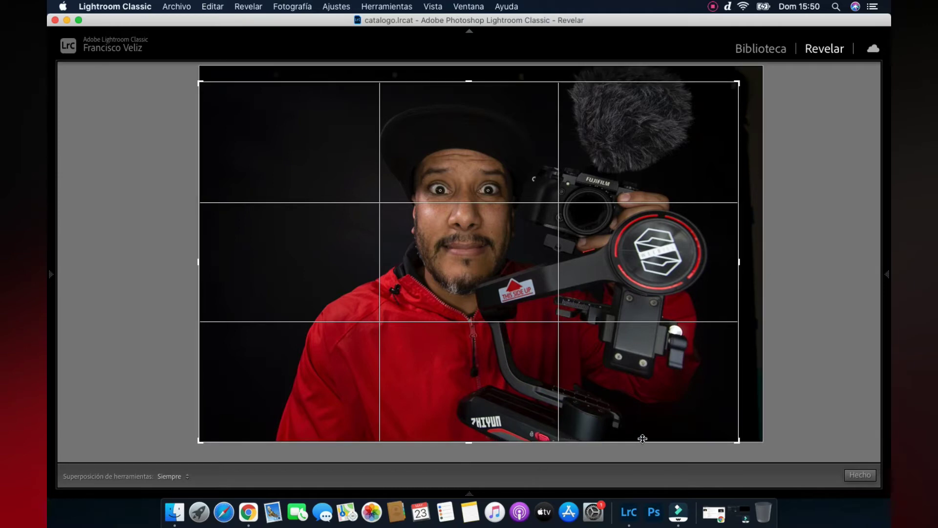
left_click(858, 477)
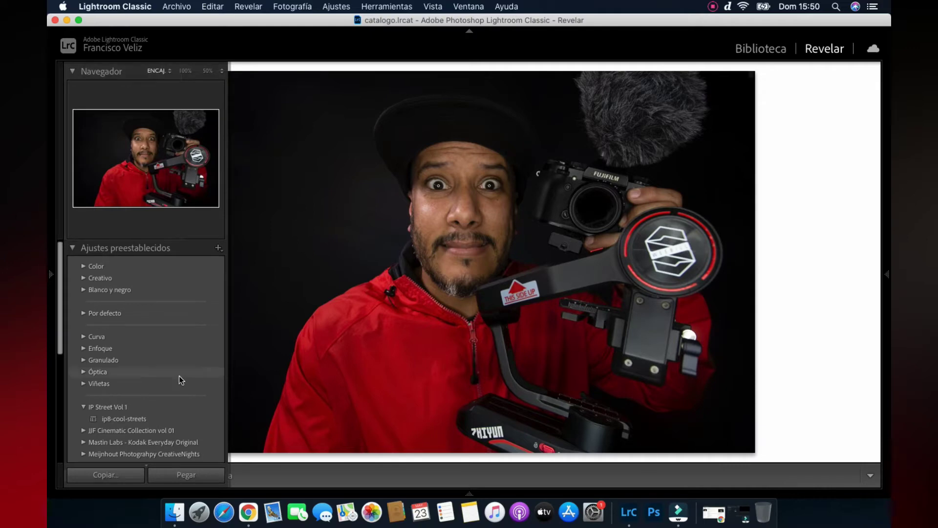
- Apply the IP Street Vol 1 'ip8-cool-streets' preset to the portrait
scroll(179, 376, "down", 3)
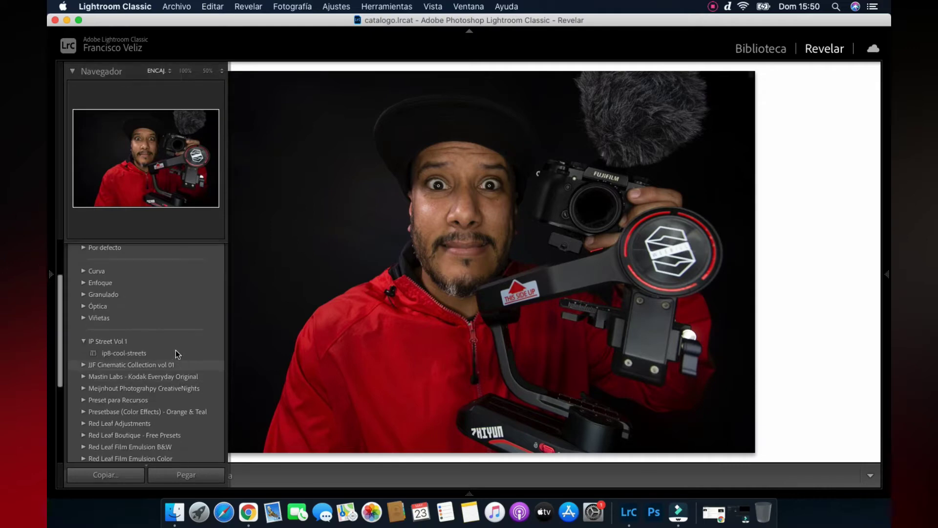
left_click(110, 351)
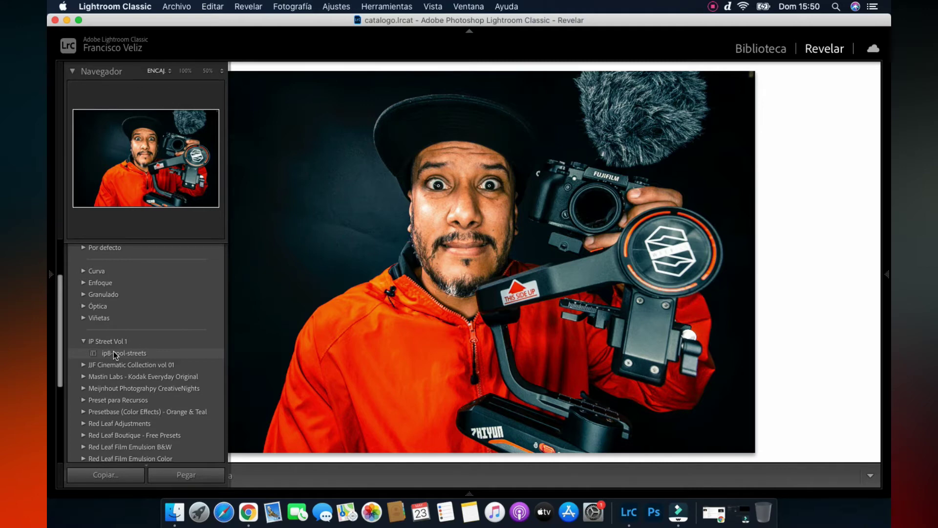
left_click(113, 351)
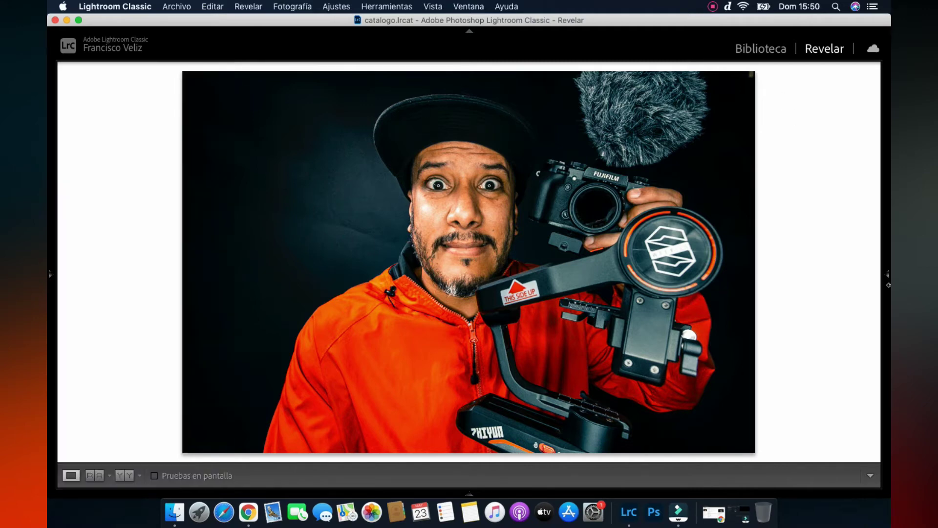
left_click(751, 181)
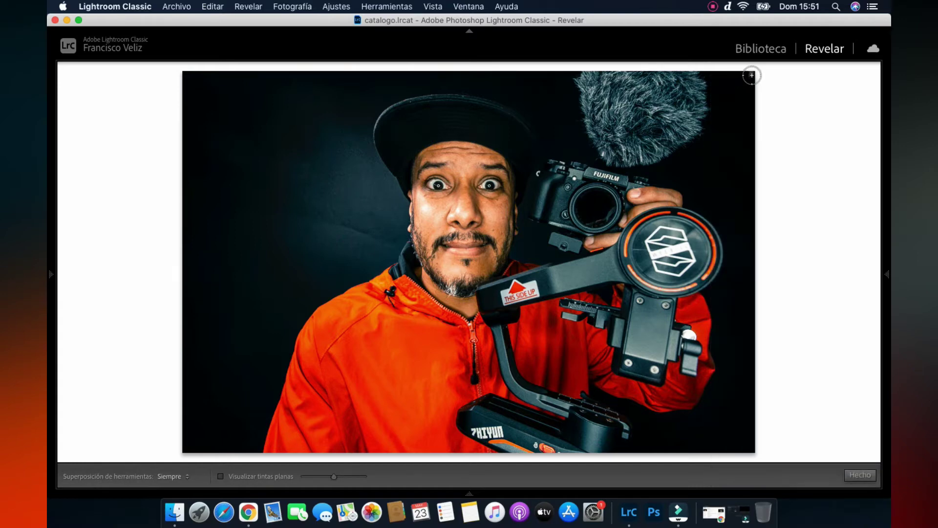
- Heal the top-right corner spot and a background blemish left of the face
left_click(752, 75)
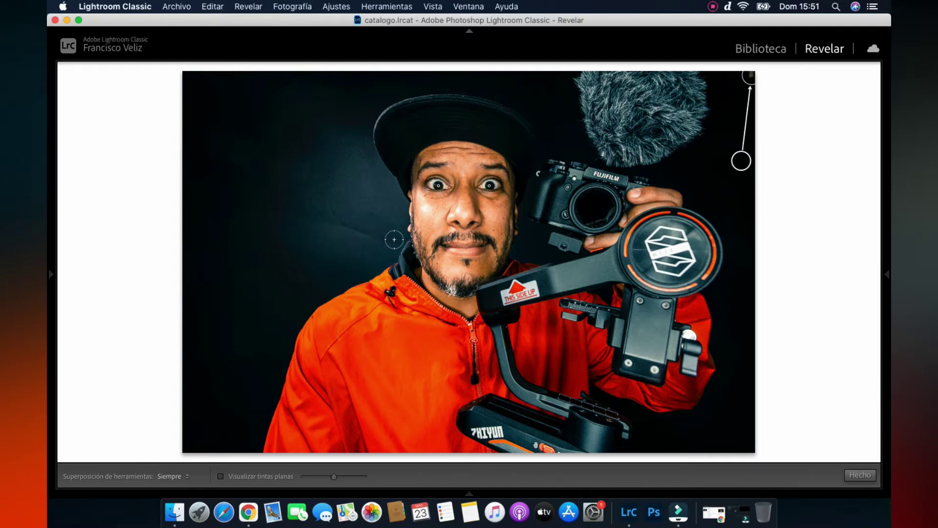
scroll(389, 239, "up", 1)
mouse_move(389, 240)
left_mouse_down()
mouse_move(335, 231)
mouse_move(352, 227)
left_mouse_up()
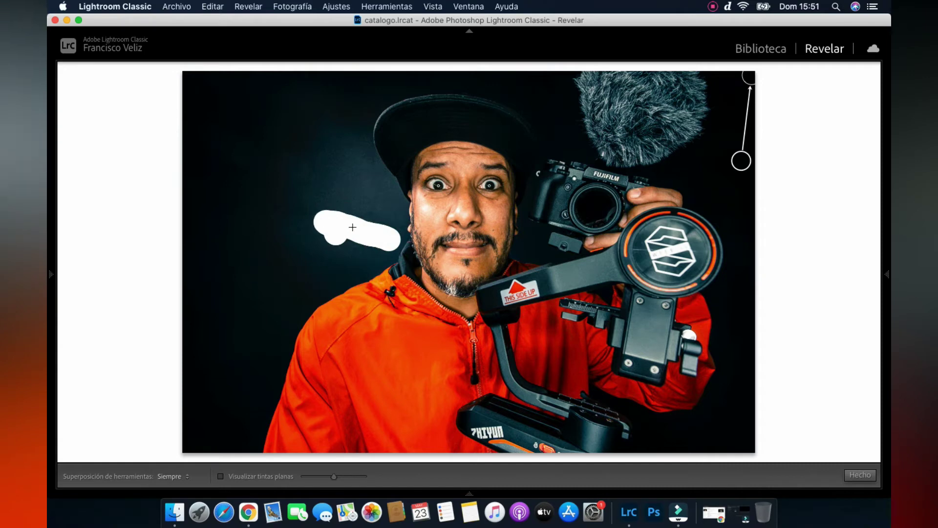
left_click_drag(355, 228, 355, 228)
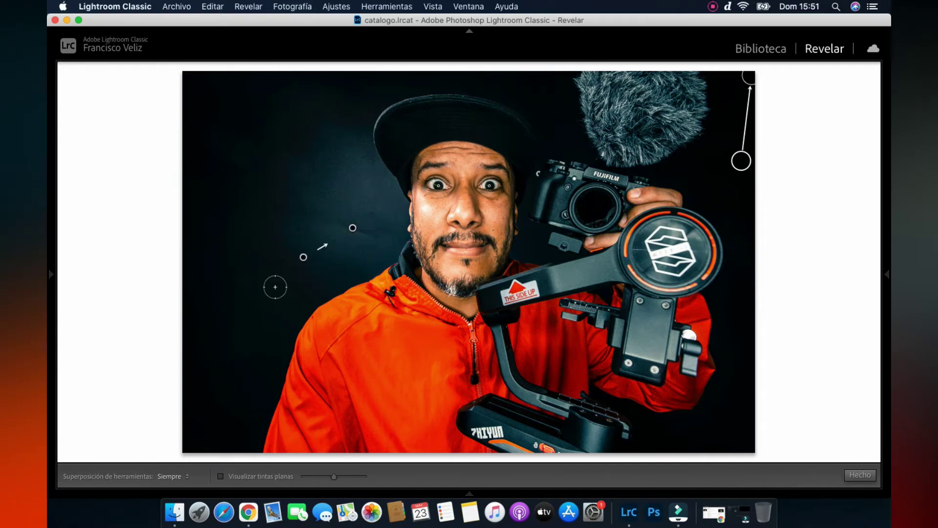
left_click(303, 259)
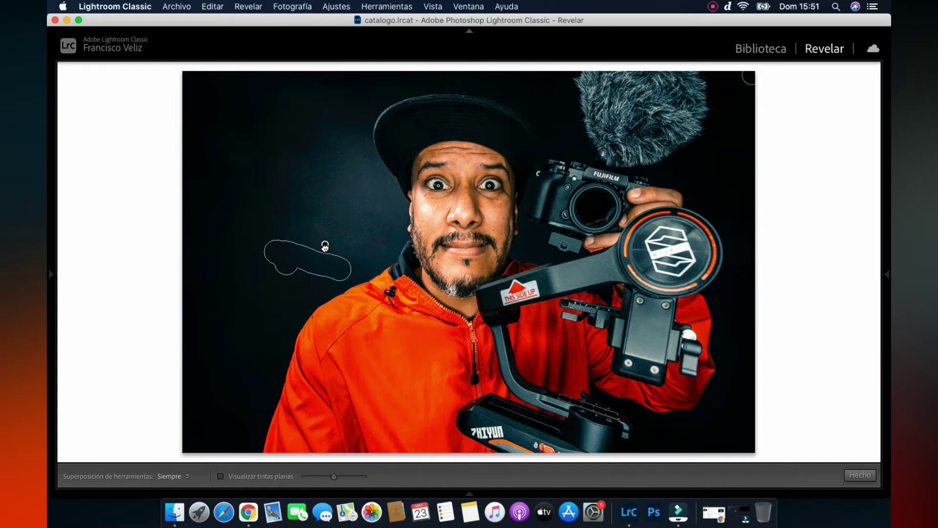
key("slash")
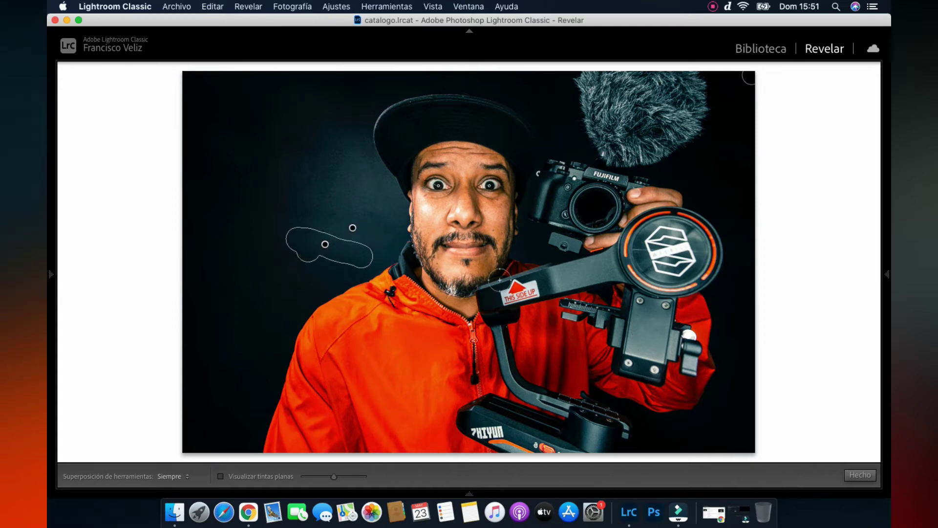
left_click(860, 475)
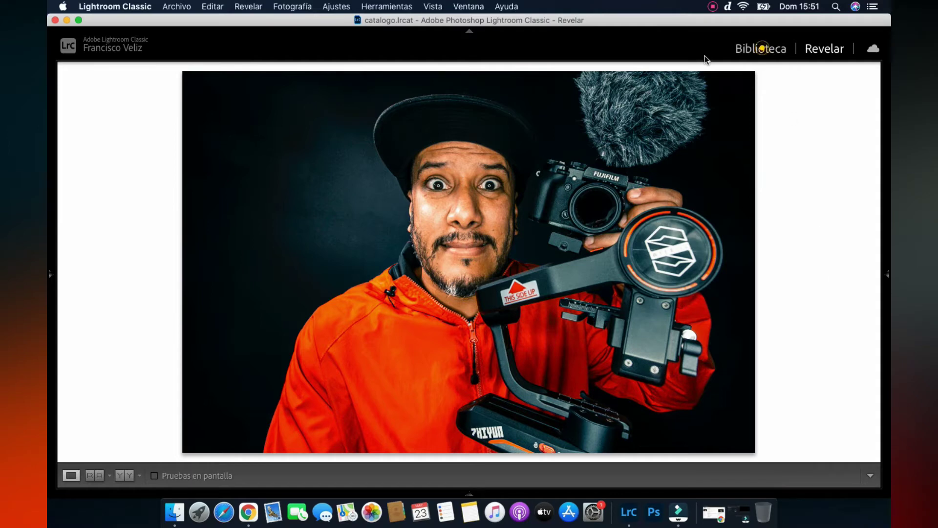
- Return to the Library with the edited portrait and start exporting it
left_click(761, 49)
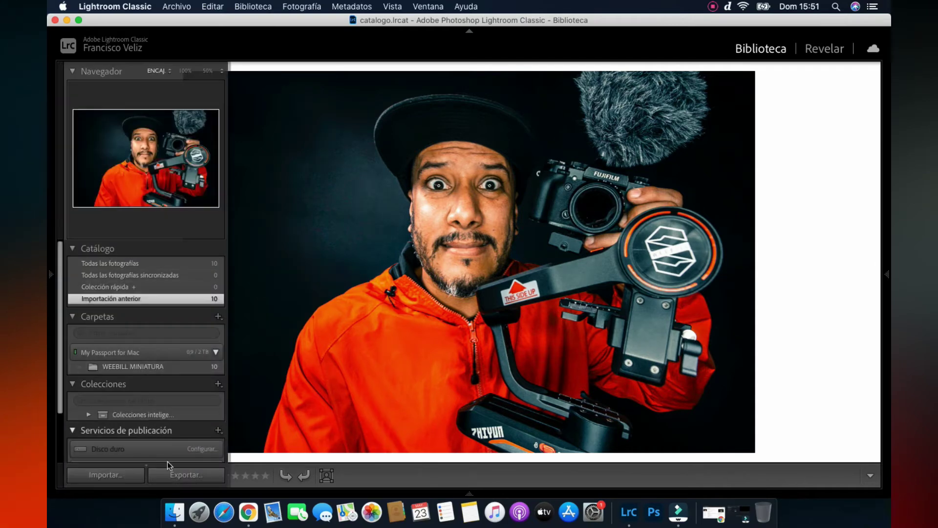
left_click(193, 474)
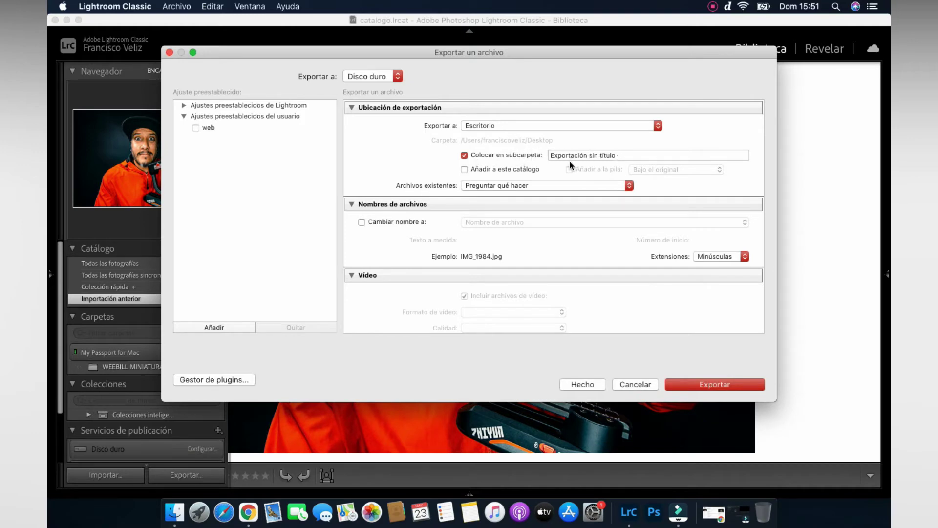
- Set the export image resolution to 120 pixels per inch
scroll(507, 266, "down", 5)
scroll(507, 266, "down", 3)
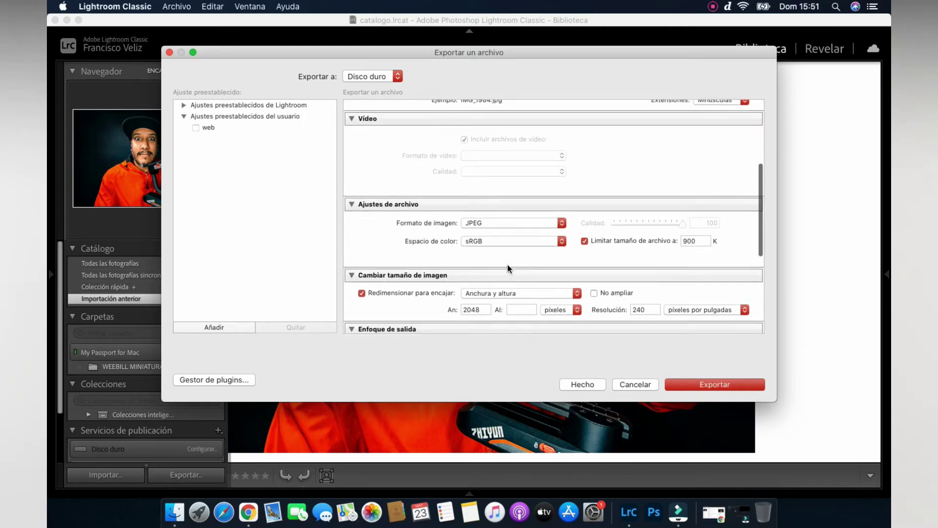
scroll(507, 265, "down", 5)
scroll(507, 265, "down", 2)
scroll(484, 169, "down", 3)
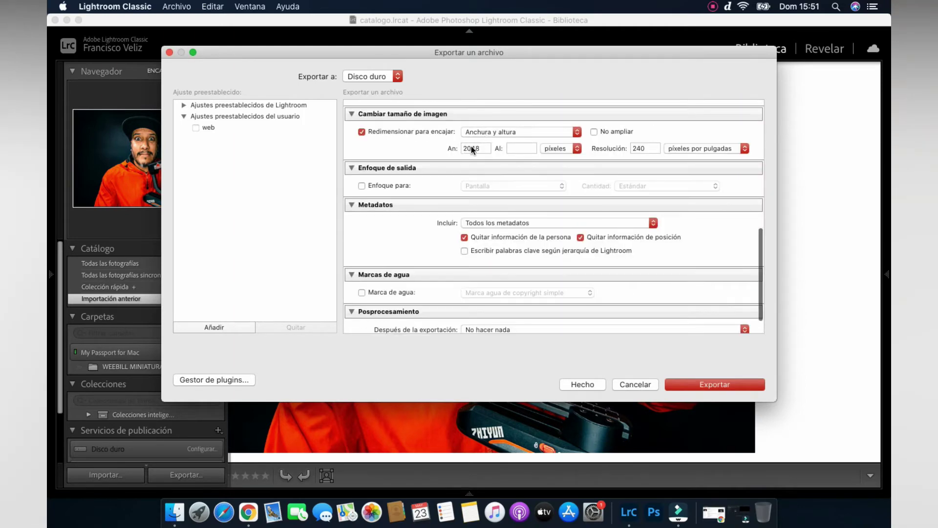
double_click(644, 148)
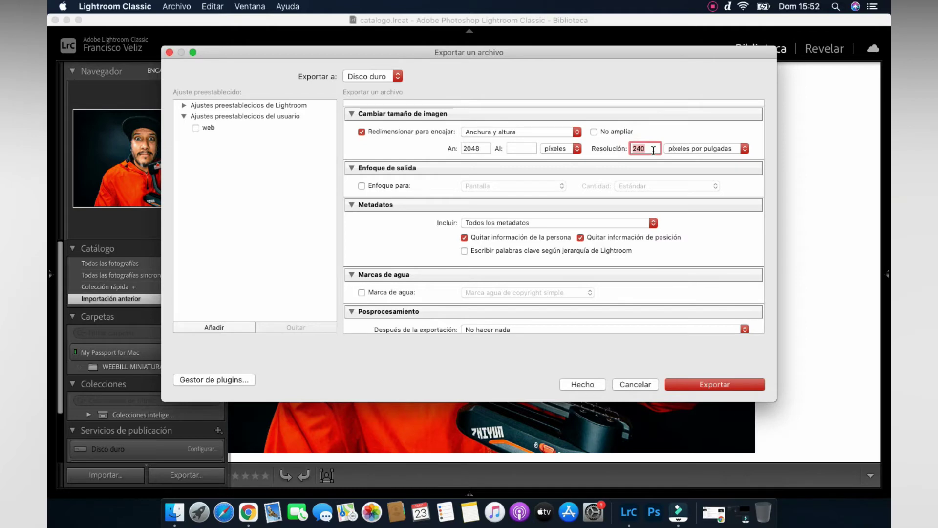
type("12")
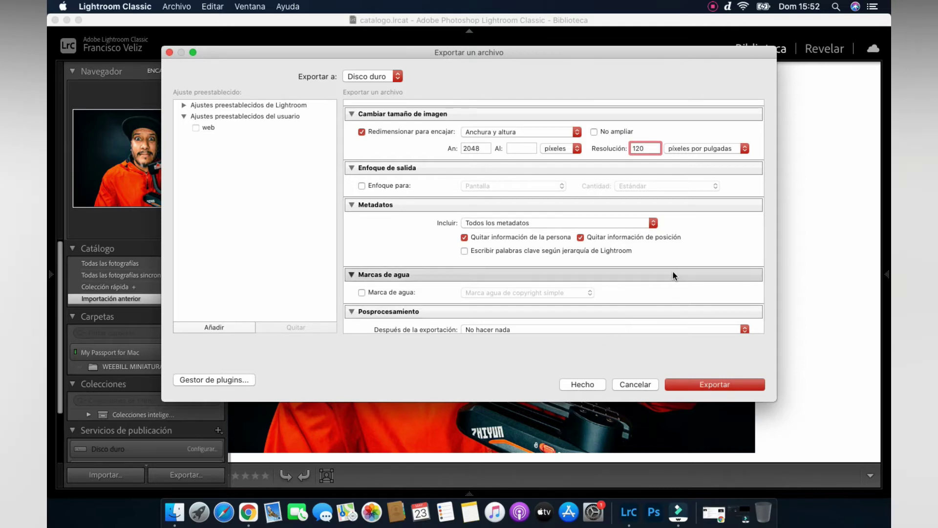
- Review the export settings and export the portrait as a JPEG
scroll(672, 272, "down", 2)
scroll(672, 271, "up", 2)
scroll(671, 270, "up", 4)
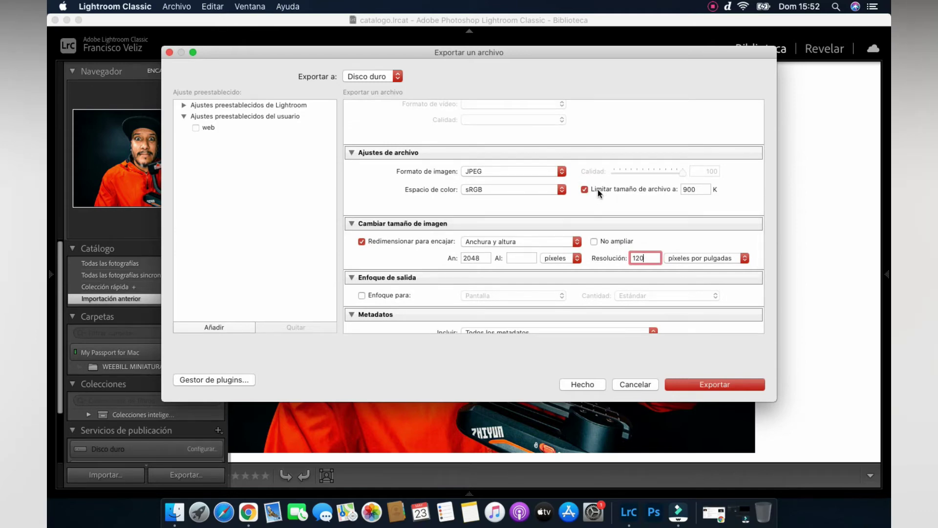
mouse_move(634, 189)
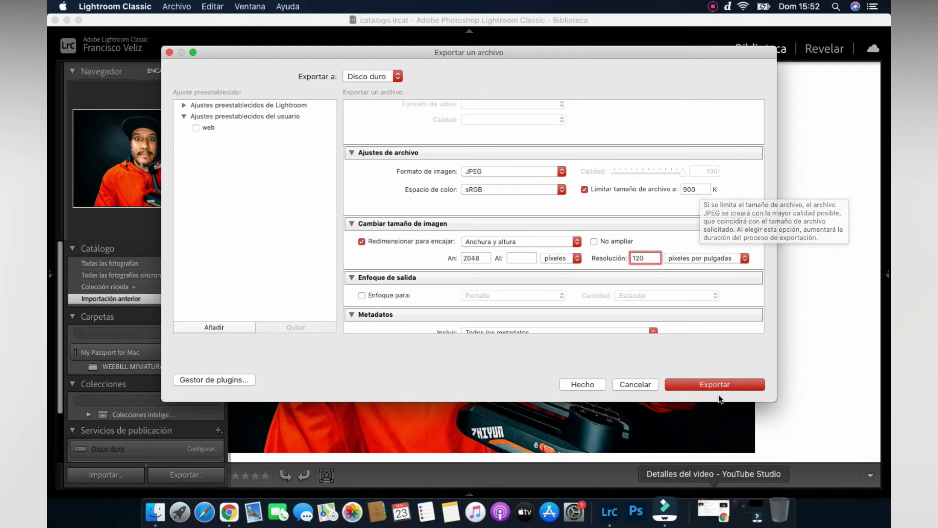
scroll(673, 190, "up", 5)
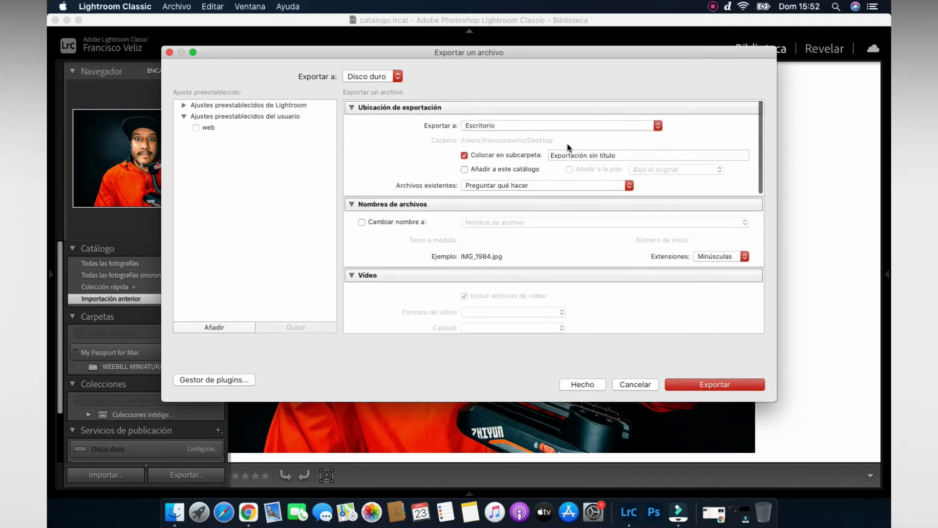
scroll(579, 259, "down", 5)
scroll(655, 330, "down", 5)
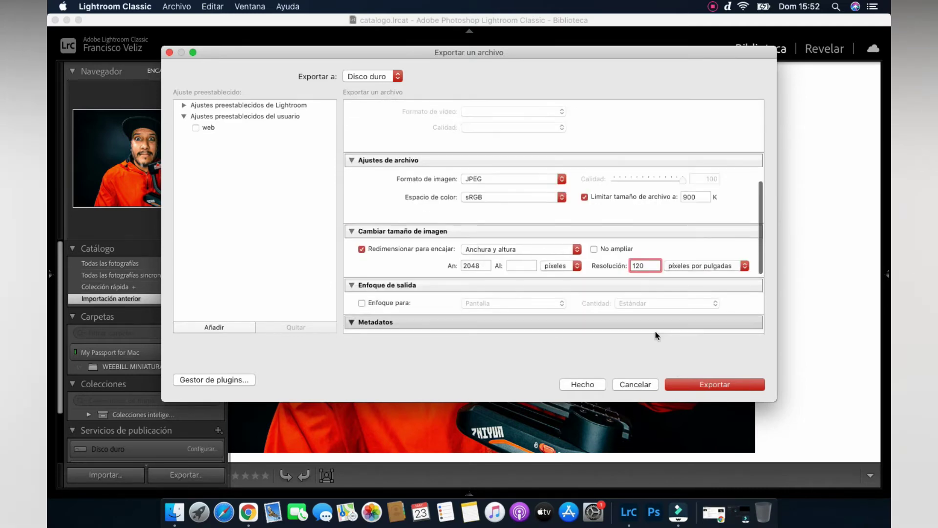
left_click(732, 386)
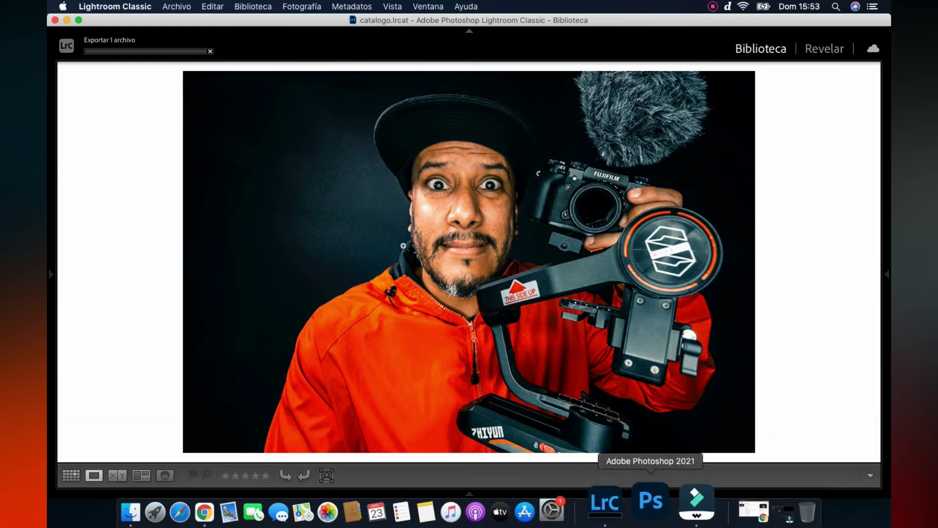
- Launch Photoshop 2021 and quit Lightroom Classic to reveal the desktop
left_click(653, 506)
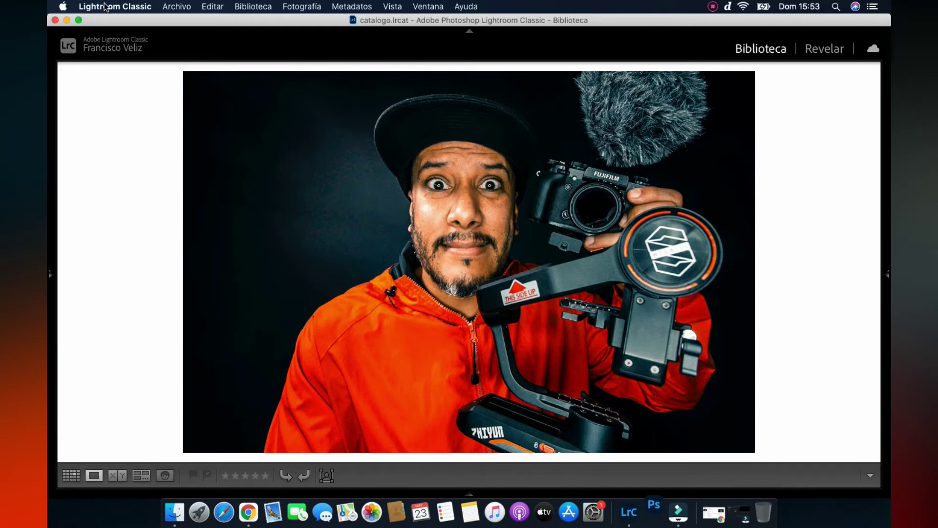
left_click(120, 6)
left_click(119, 150)
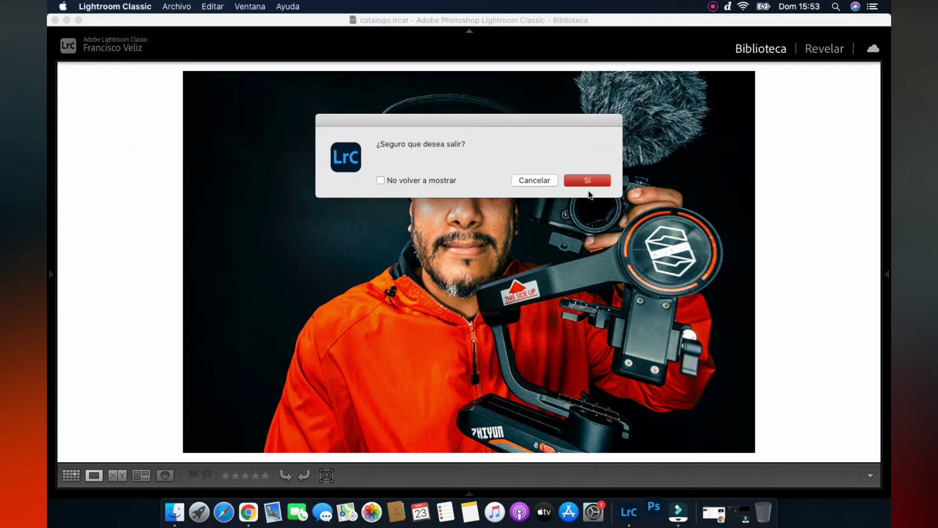
left_click(544, 186)
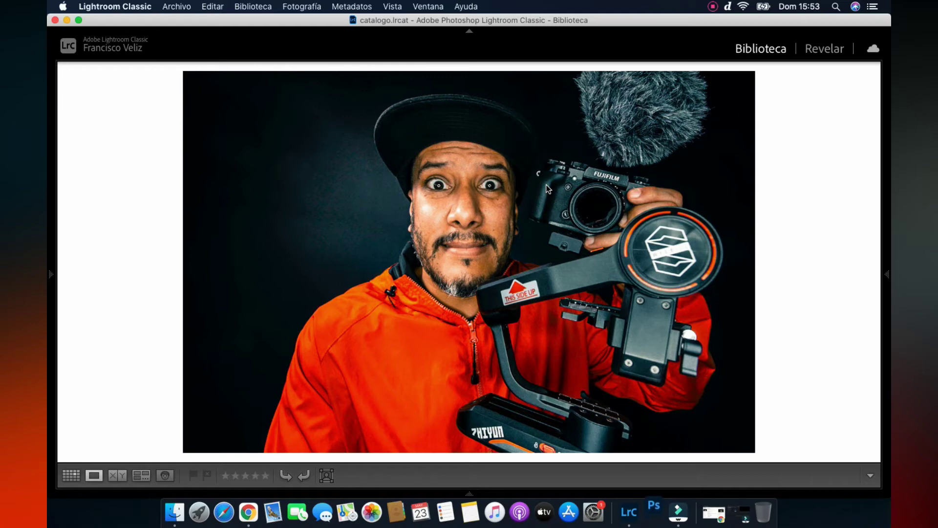
key("super+h")
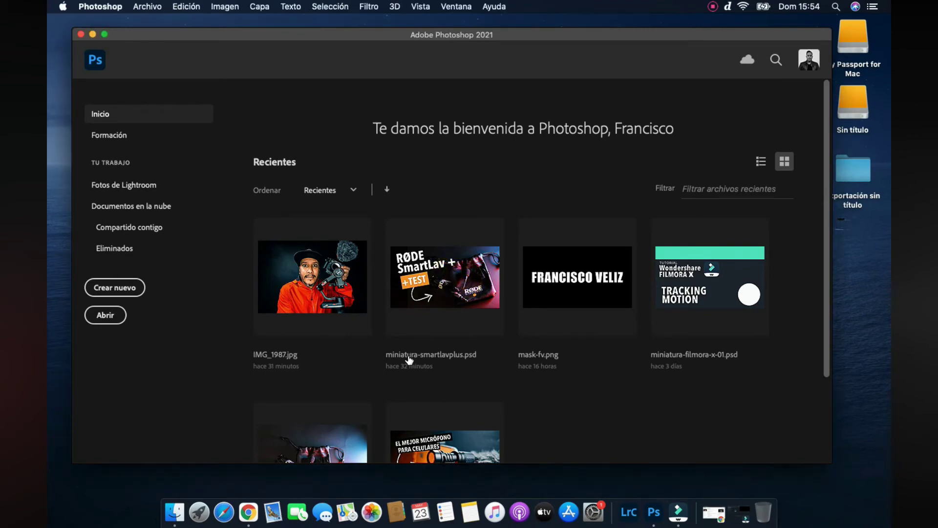
- Open miniatura-smartlavplus.psd from Photoshop's recent files
left_click(474, 284)
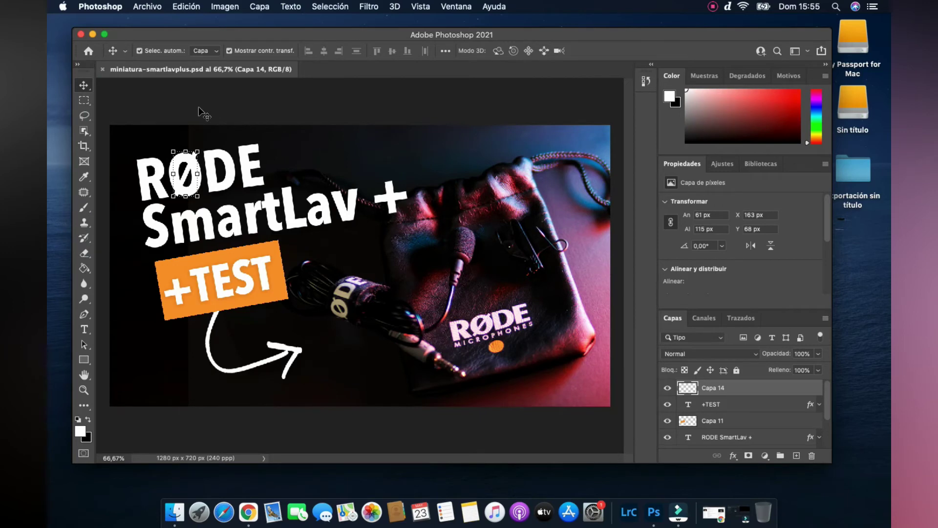
- Open IMG_1984.jpg as a second document, keeping its embedded colour profile
left_click(267, 108)
left_click(147, 7)
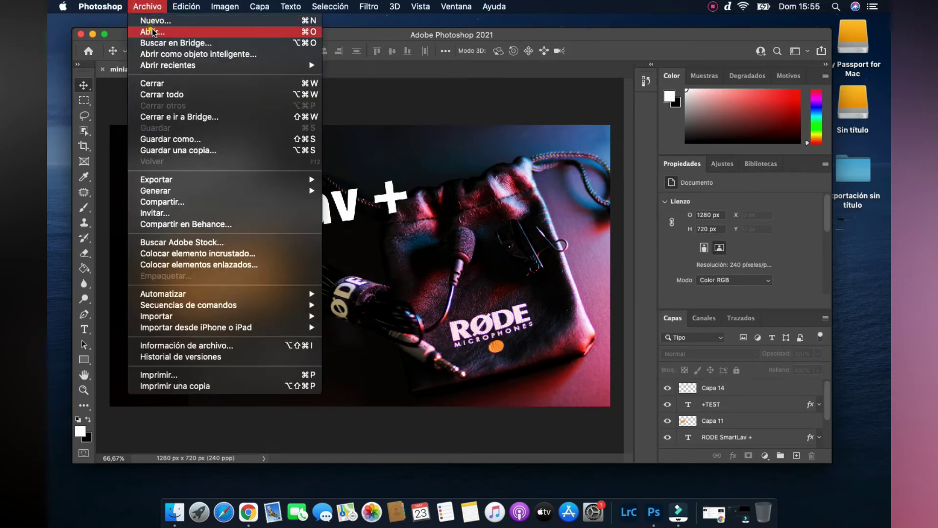
left_click(147, 7)
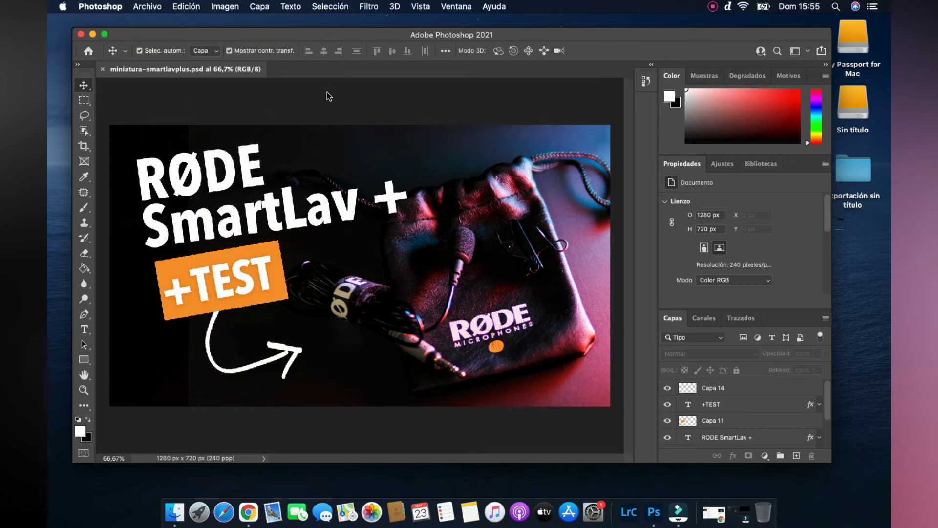
key("super+o")
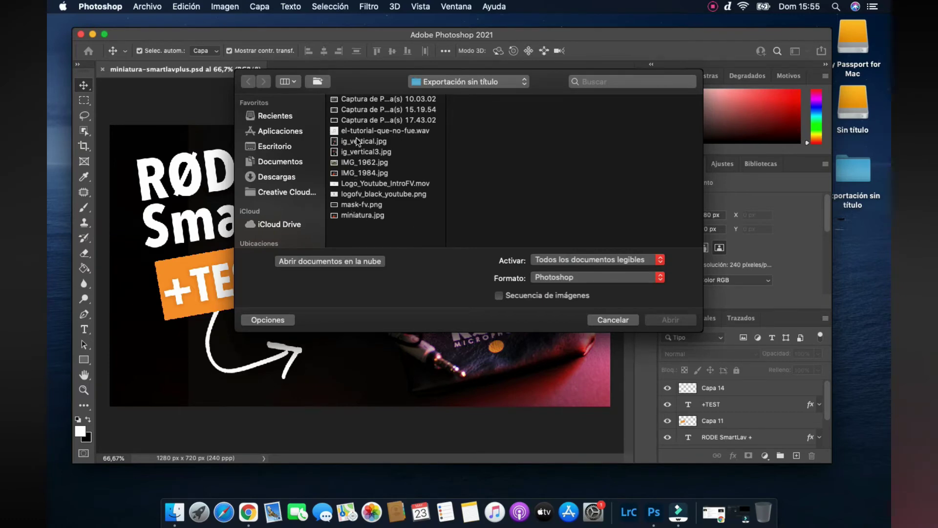
left_click(365, 173)
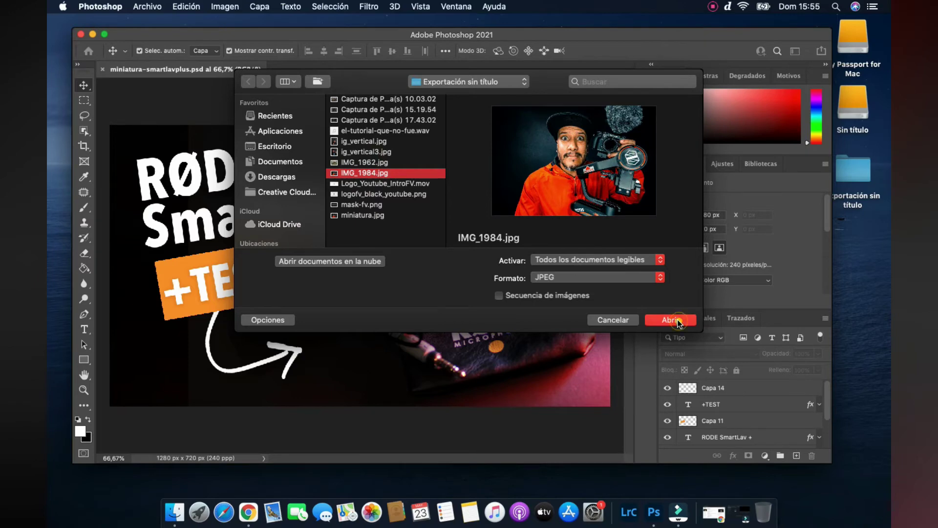
left_click(679, 322)
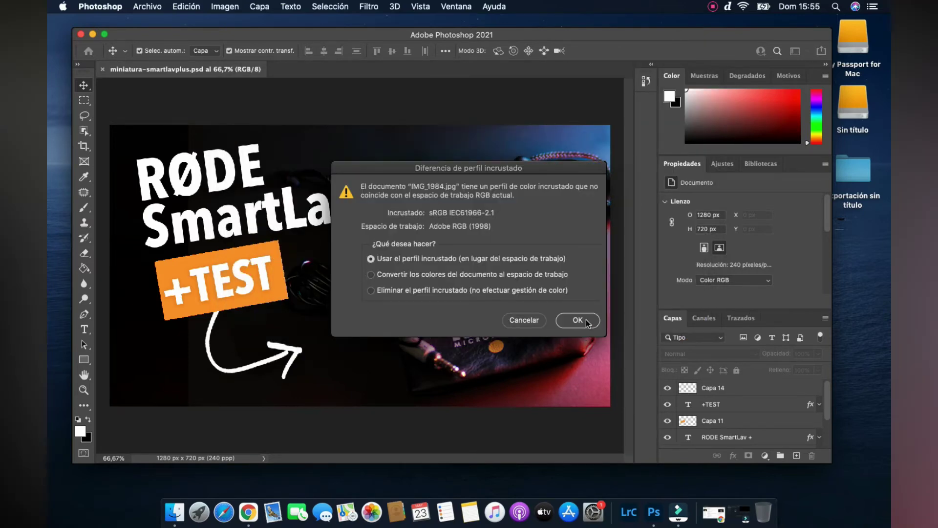
left_click(586, 322)
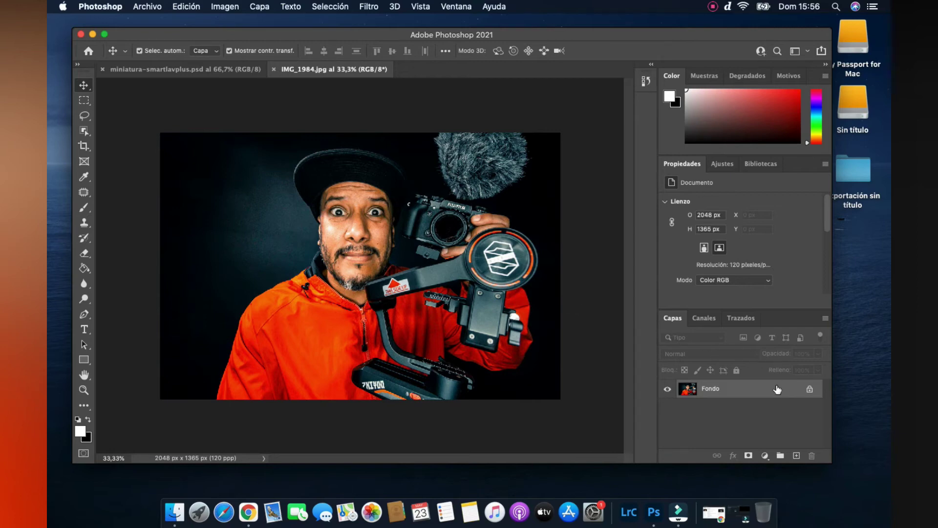
- Unlock the photo's Fondo layer, scale it down, and drag it into the thumbnail document
left_click(810, 390)
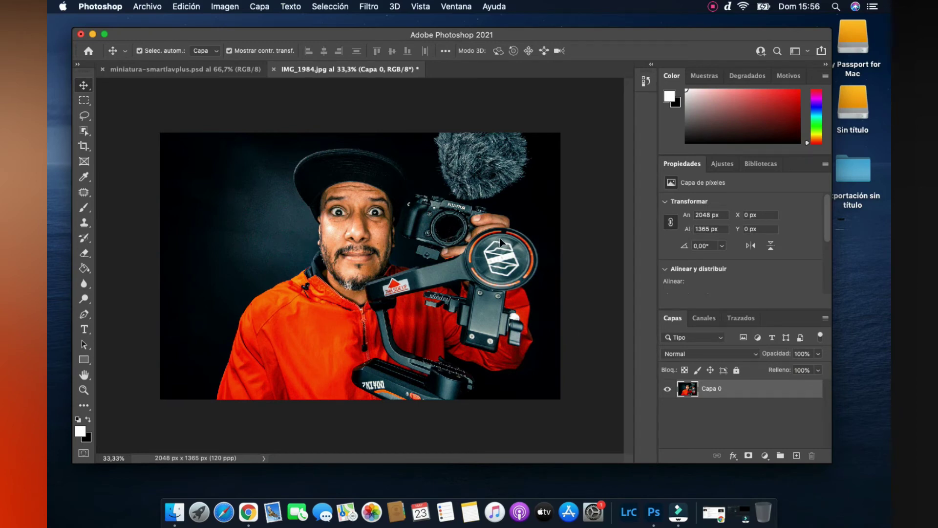
key("ctrl+t")
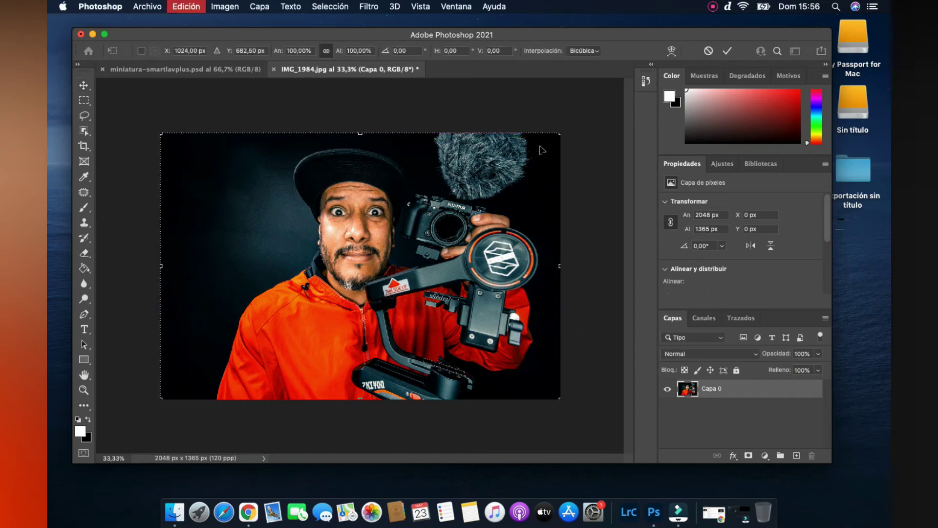
left_click_drag(560, 133, 369, 260)
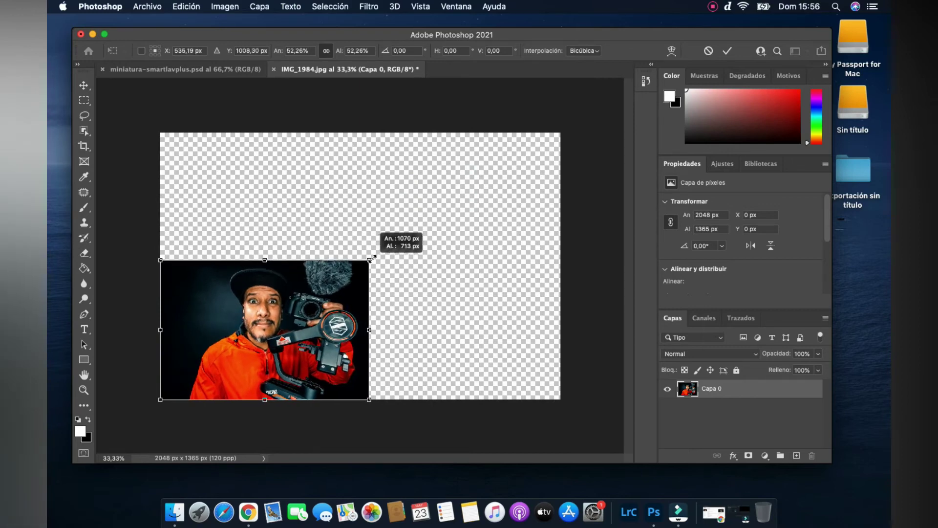
left_click_drag(369, 259, 378, 254)
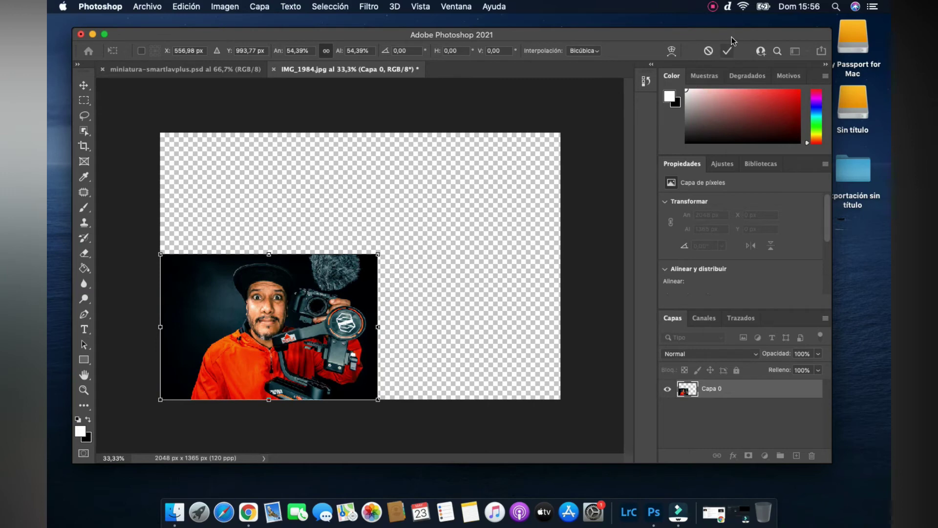
left_click(727, 51)
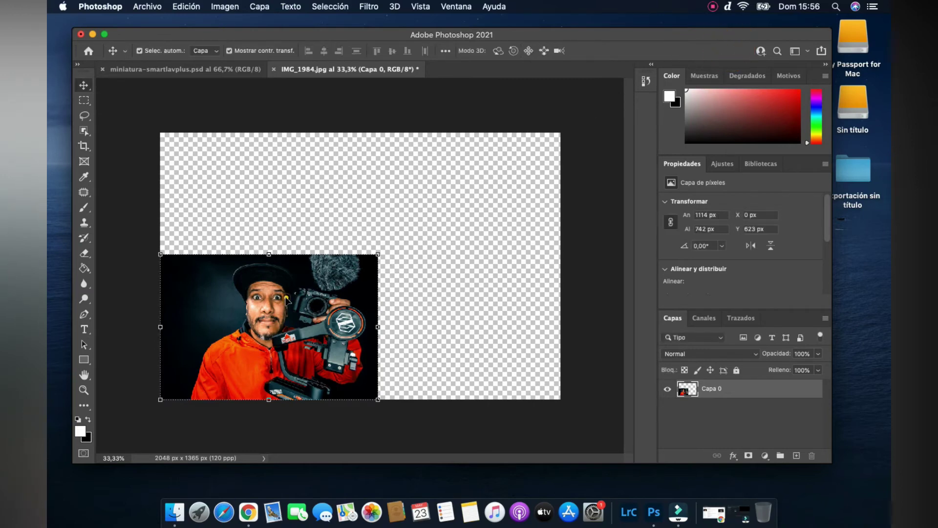
left_click_drag(287, 301, 216, 72)
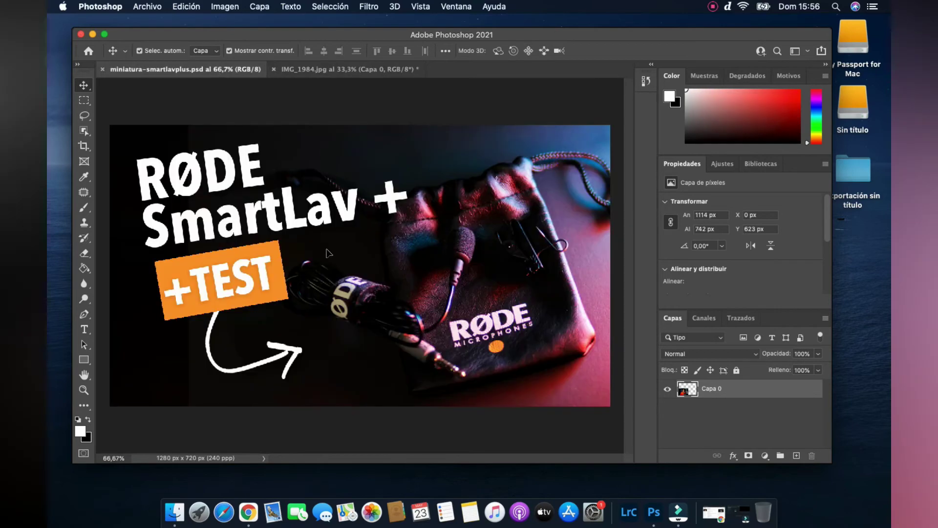
mouse_move(217, 72)
left_mouse_down()
mouse_move(466, 313)
mouse_move(448, 305)
left_mouse_up()
- Convert the photo's colours and position the portrait on the thumbnail canvas
left_click(569, 315)
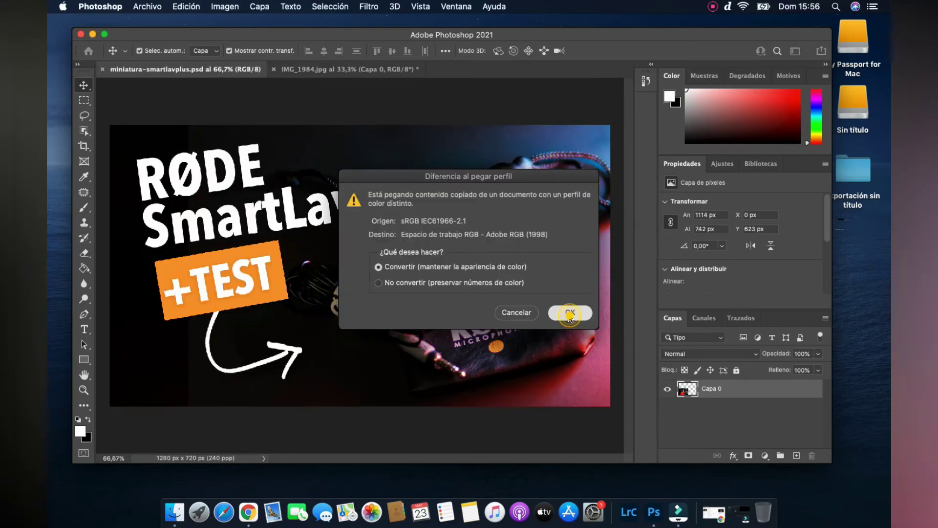
left_click_drag(473, 250, 386, 203)
mouse_move(494, 249)
left_mouse_down()
mouse_move(485, 239)
mouse_move(479, 249)
left_mouse_up()
left_click_drag(773, 389, 765, 429)
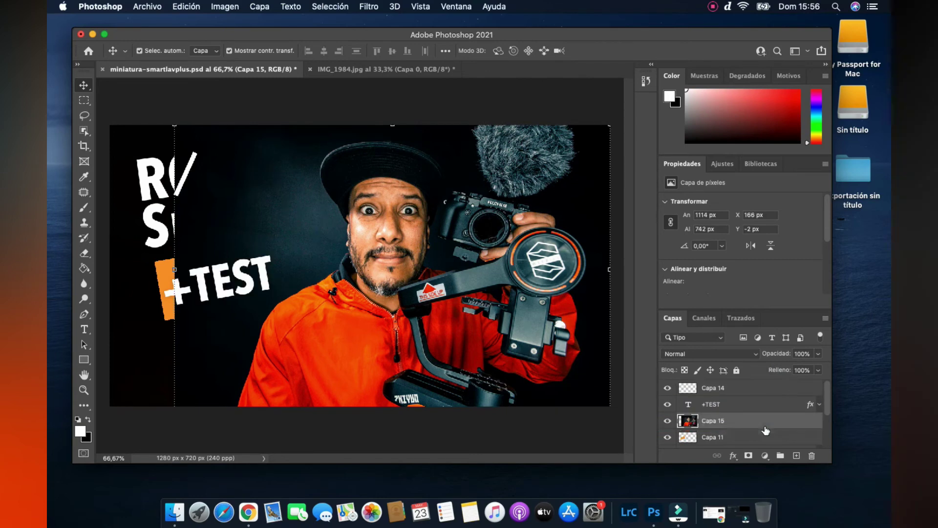
- Move Capa 15 below the title layers and hide the old Capa 12 photo
scroll(766, 430, "down", 2)
left_click_drag(752, 390, 749, 434)
scroll(749, 420, "down", 1)
left_click_drag(753, 396, 748, 420)
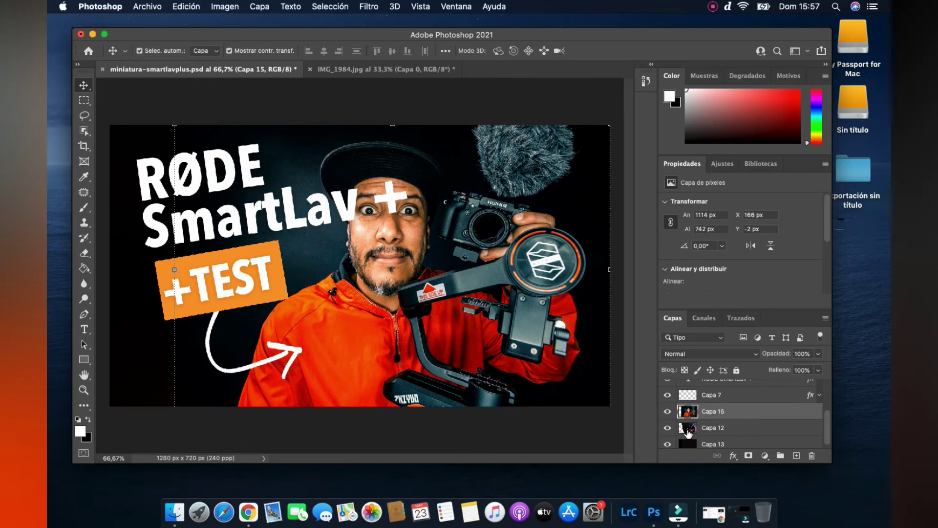
left_click_drag(667, 428, 667, 444)
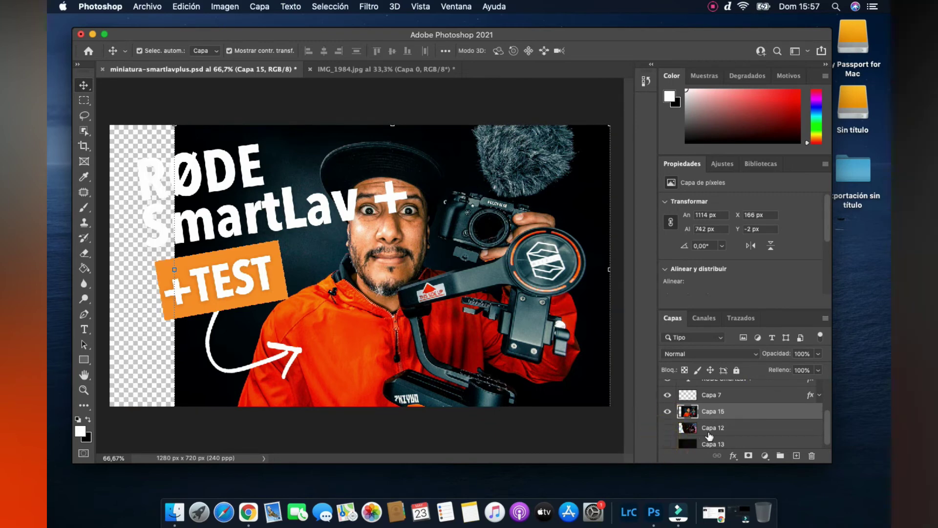
scroll(710, 436, "down", 1)
left_click(671, 438)
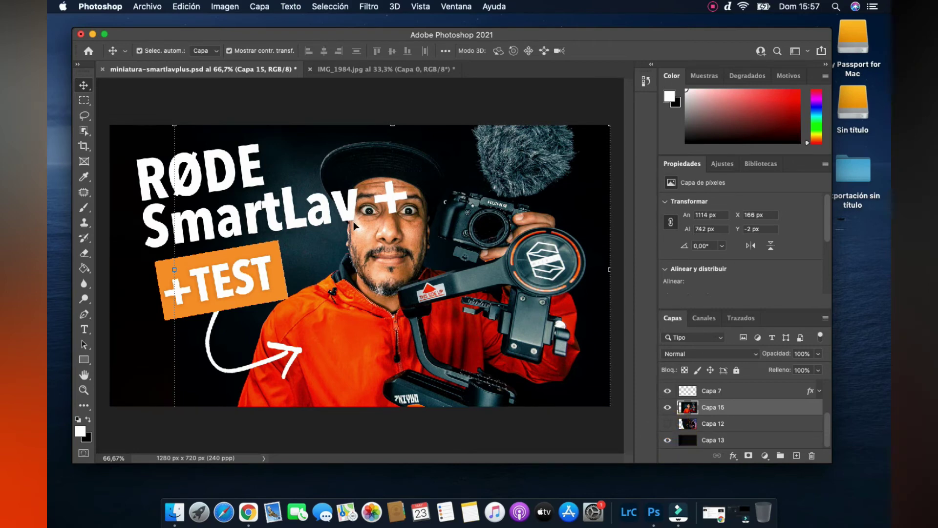
left_click(491, 231)
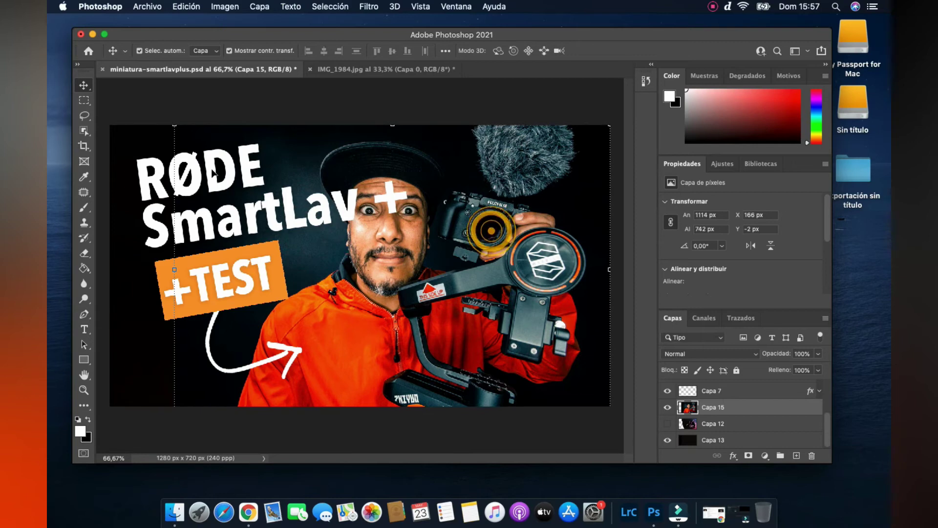
left_click(209, 108)
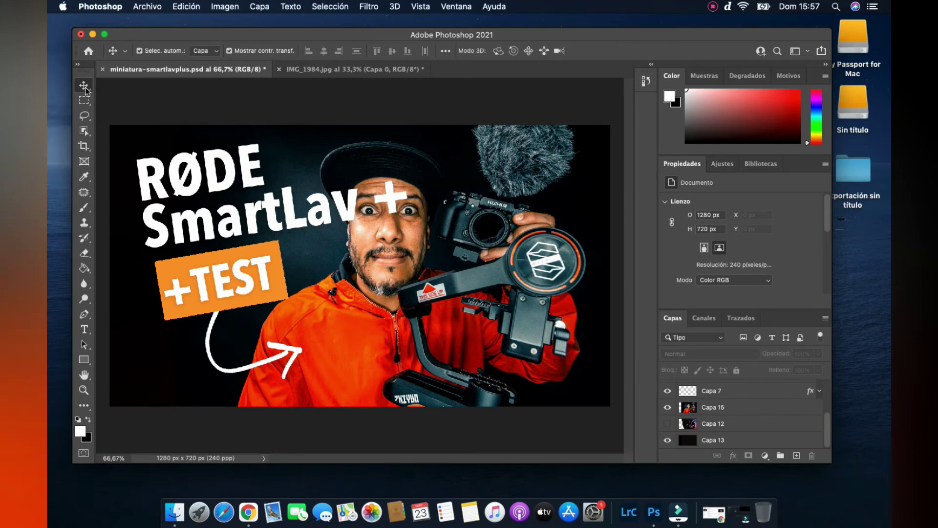
- Retype the title as 'Como Calibrar El WEEBILL "S"' and reposition the TUTORIAL label
left_click(85, 330)
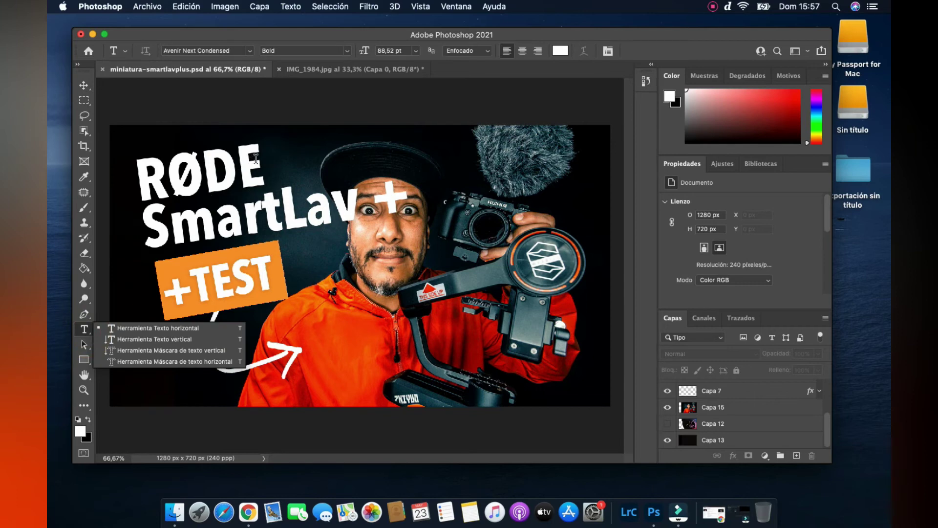
left_click(257, 158)
left_click_drag(256, 158, 141, 171)
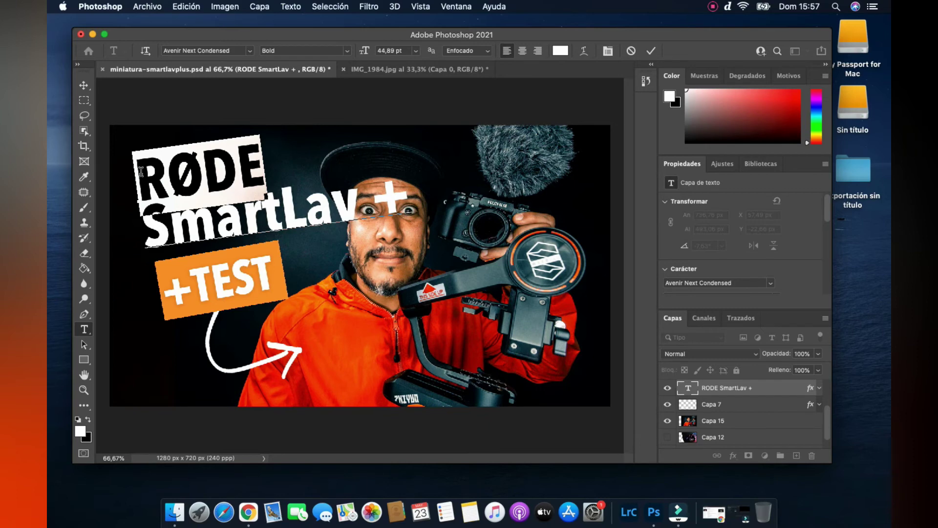
type("Cali")
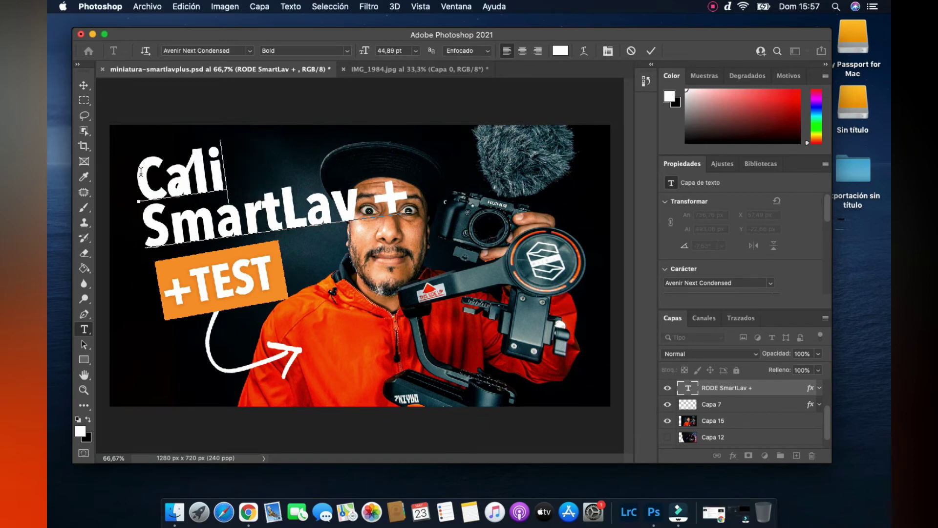
type("bra")
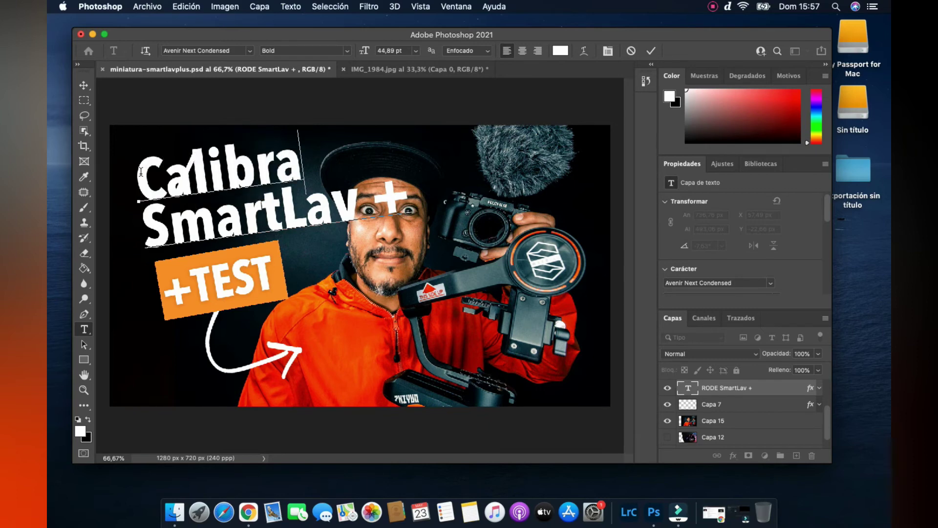
type("r")
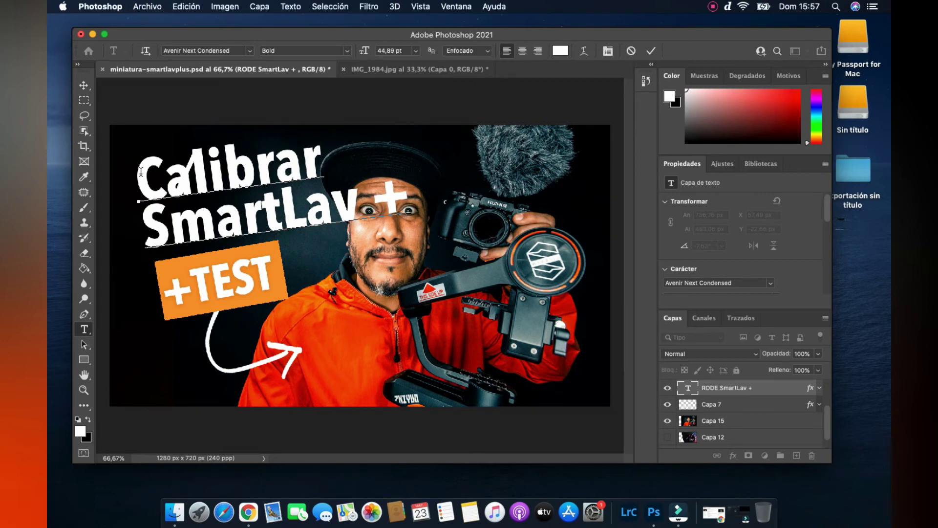
key("Left")
key("Left")
key("Left")
key("Left")
key("Left")
key("Left")
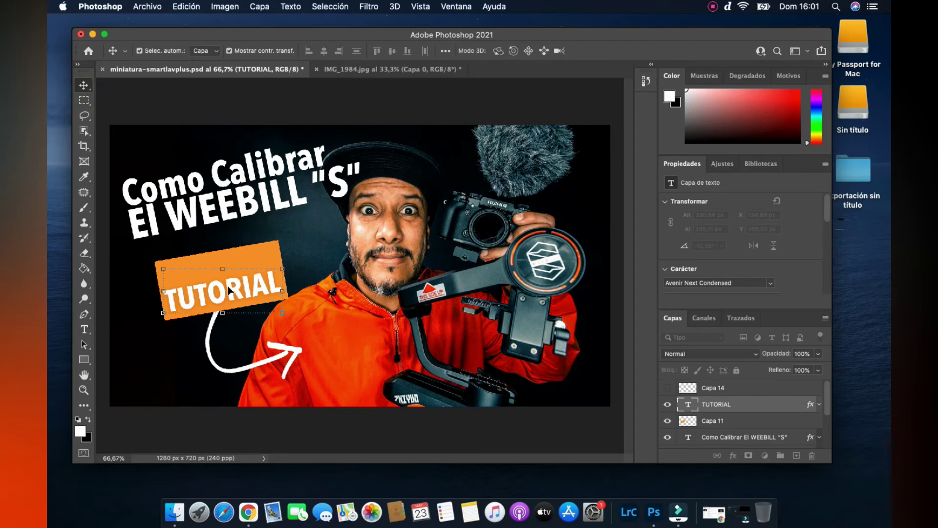
left_click_drag(227, 288, 225, 277)
- Reposition the TUTORIAL label and enlarge its background box on Capa 11
key("ctrl+t")
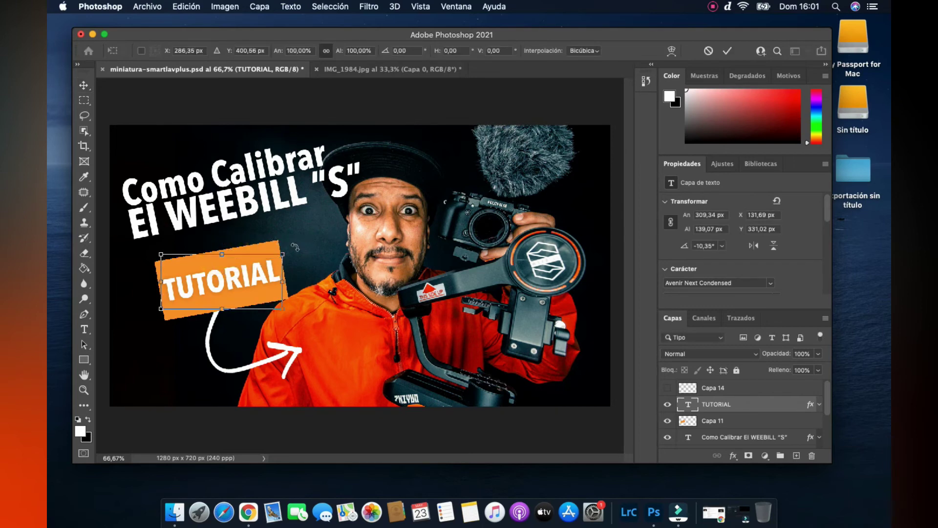
left_click(701, 421)
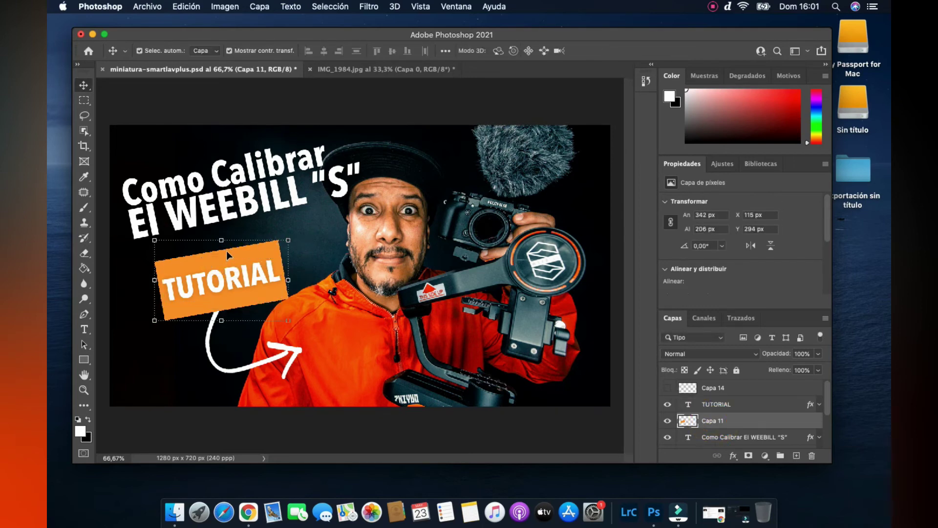
left_click_drag(270, 247, 278, 250)
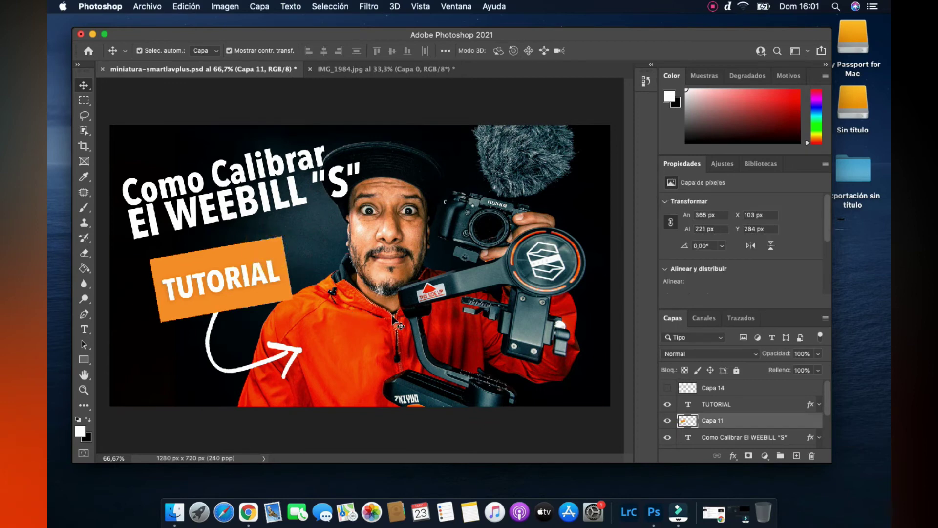
- Fill the TUTORIAL box with a red foreground colour instead of orange
left_click(80, 431)
left_click(334, 372)
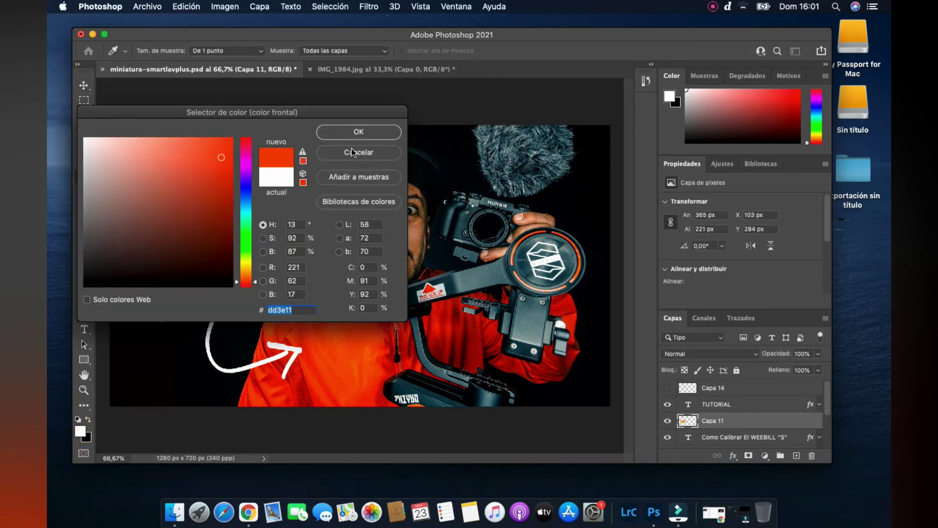
left_click(352, 129)
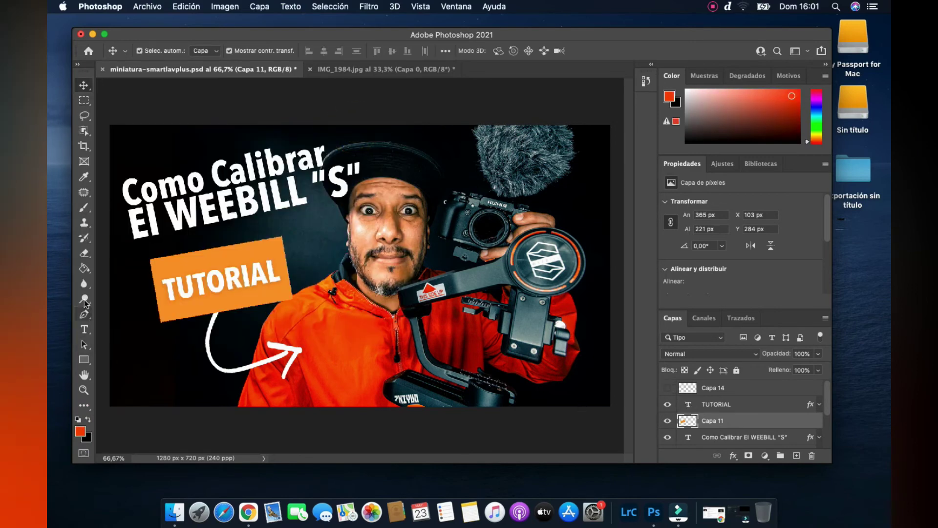
left_click(84, 269)
left_click(187, 270)
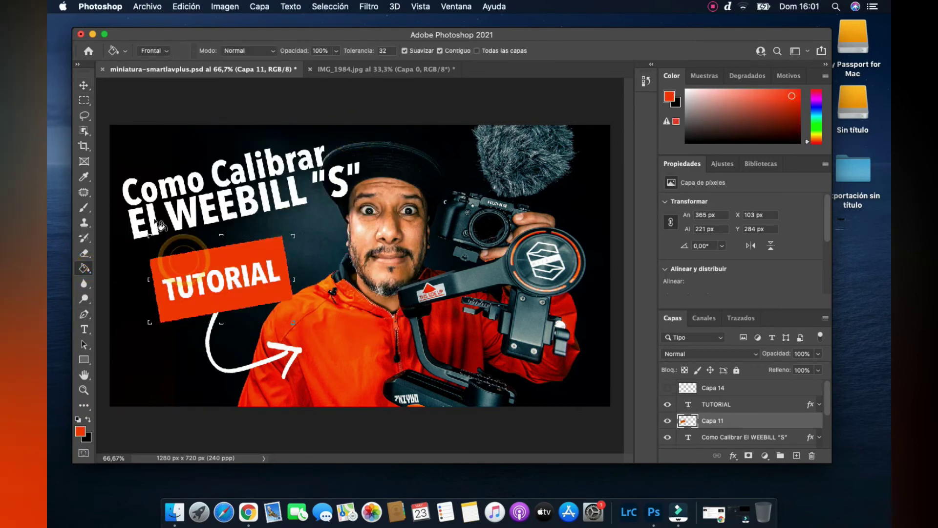
left_click(84, 86)
left_click(159, 86)
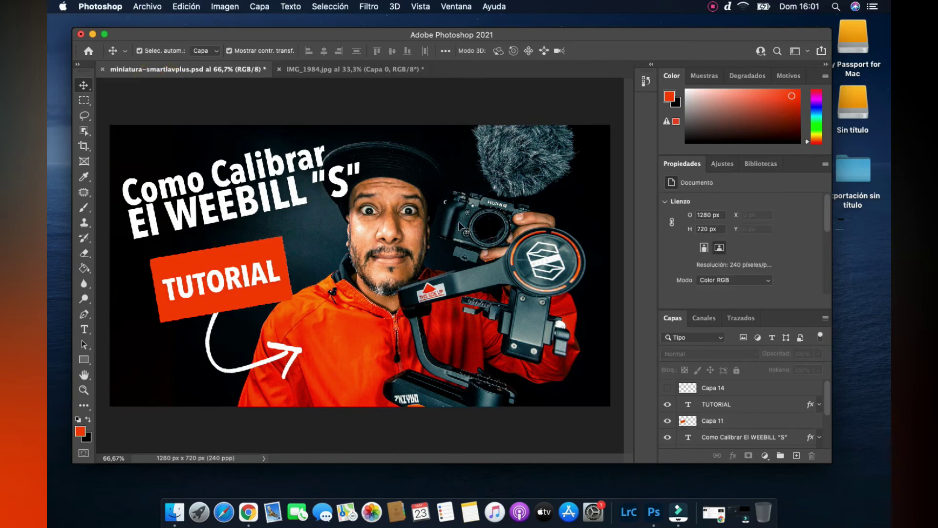
- Nudge the red TUTORIAL box and white arrow slightly up and left
left_click(315, 97)
left_click_drag(255, 291, 248, 273)
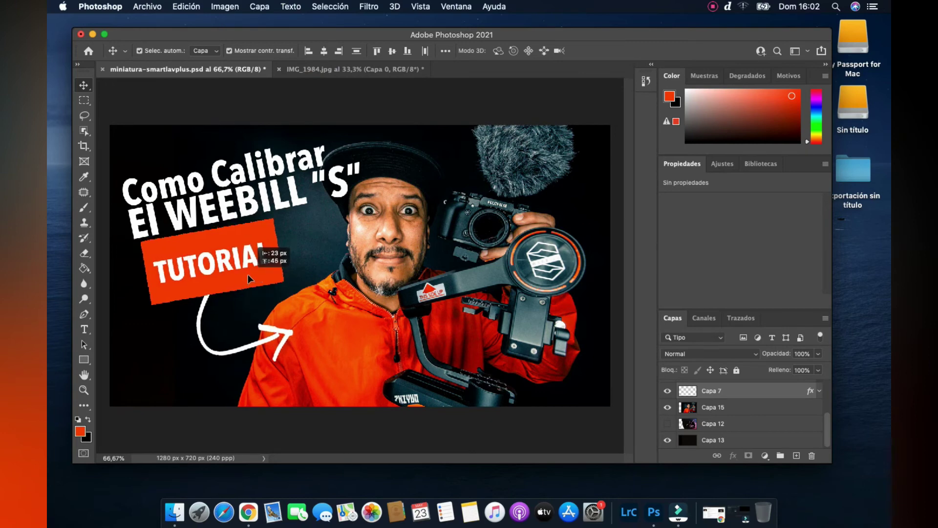
left_click(83, 85)
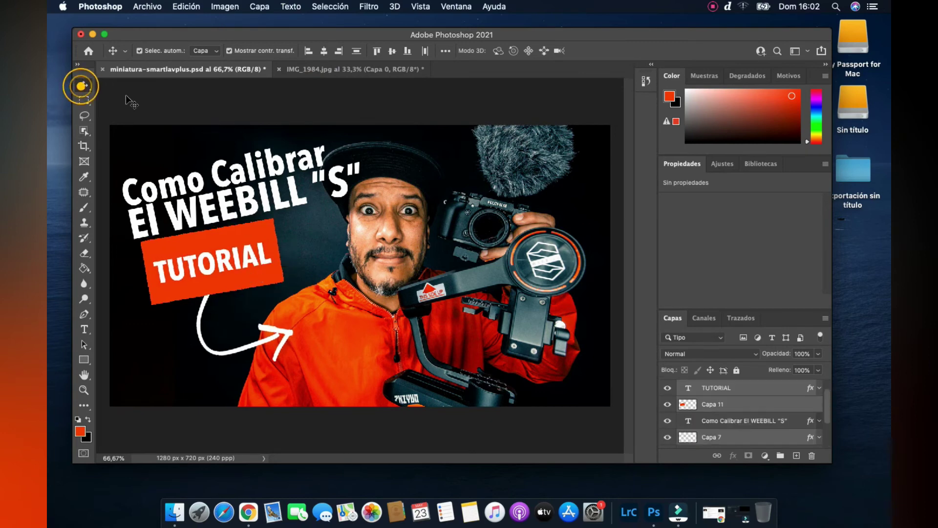
left_click(170, 83)
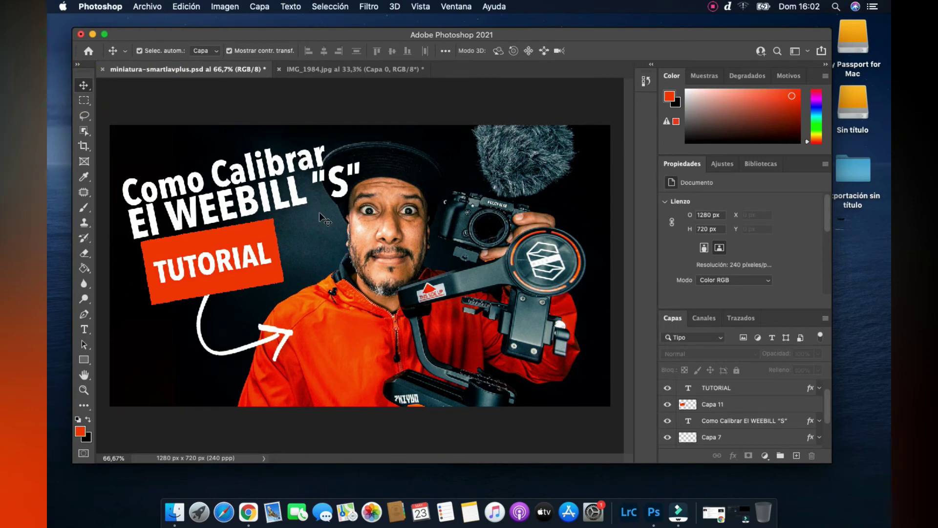
- Open the legacy Save for Web dialog, previewing the thumbnail as a 1280×720 PNG-8
left_click(164, 10)
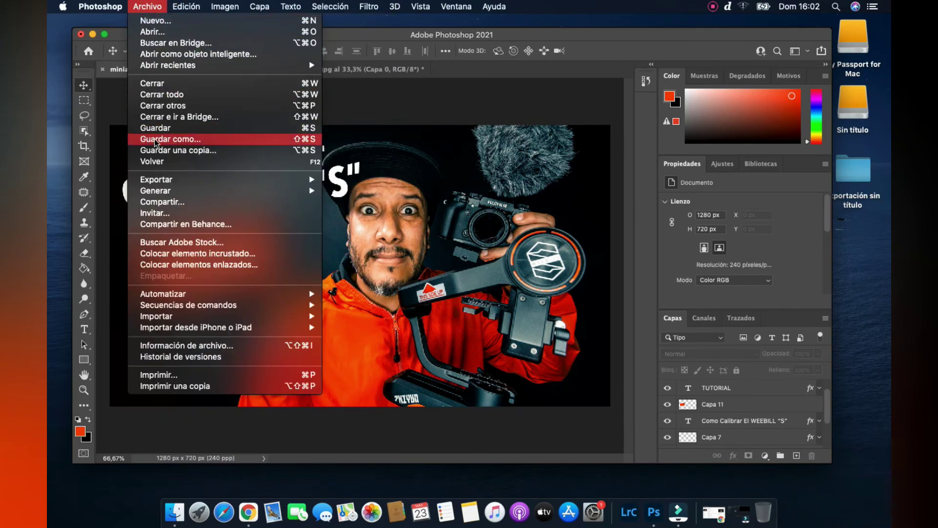
mouse_move(220, 180)
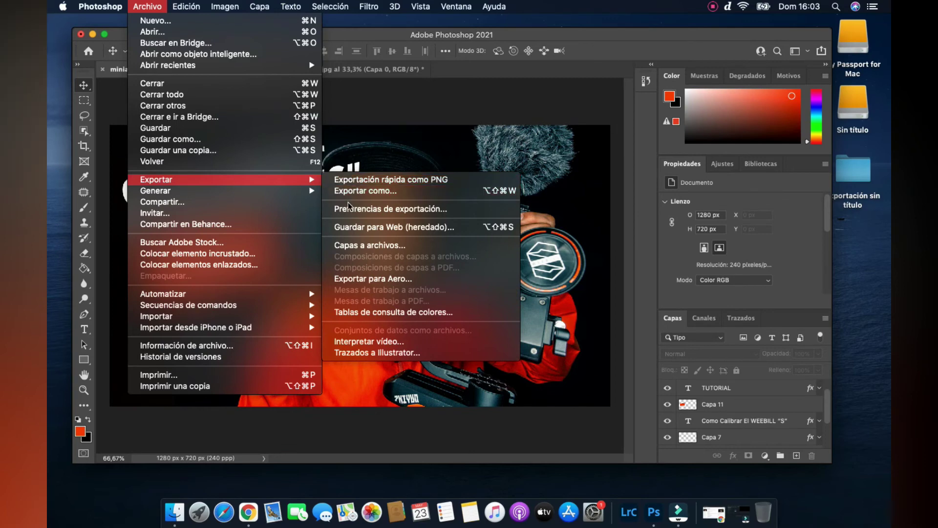
left_click(357, 228)
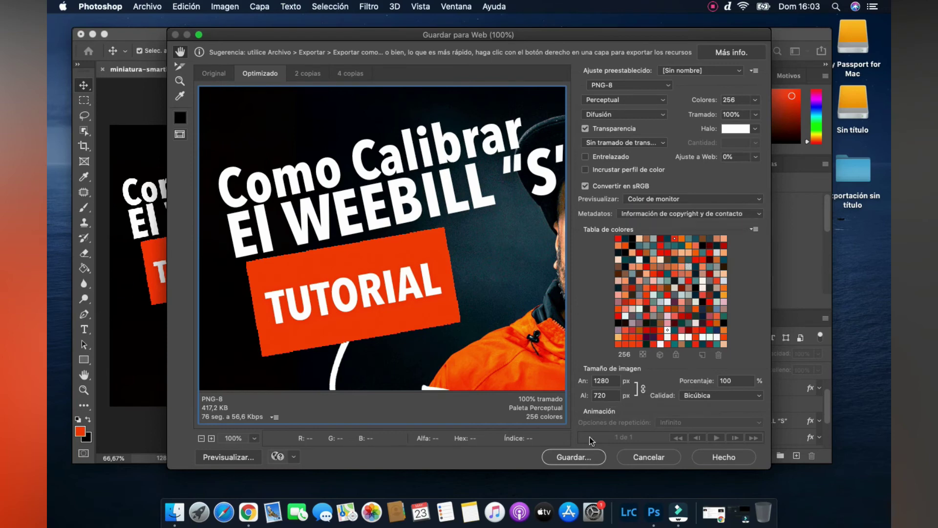
- Save the optimized thumbnail to the Desktop as a PNG with a new weebills calibration file name
left_click(580, 457)
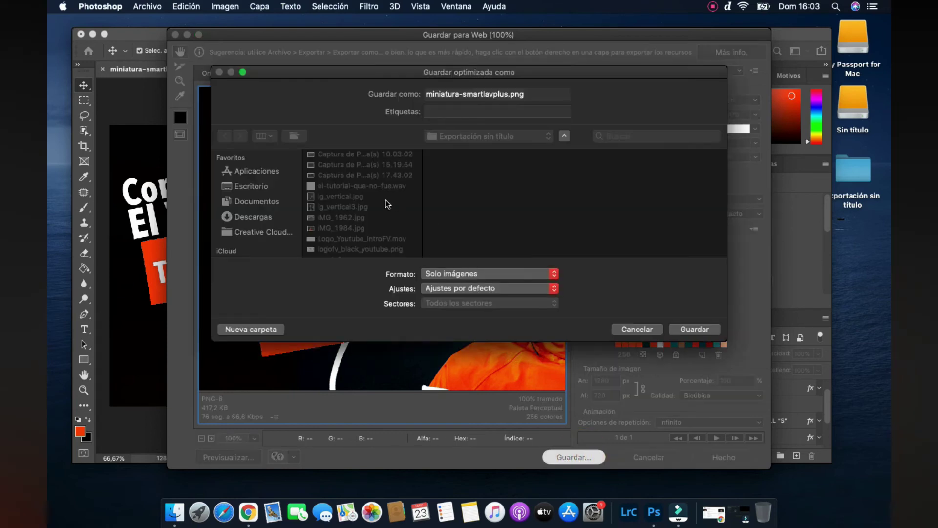
left_click(255, 187)
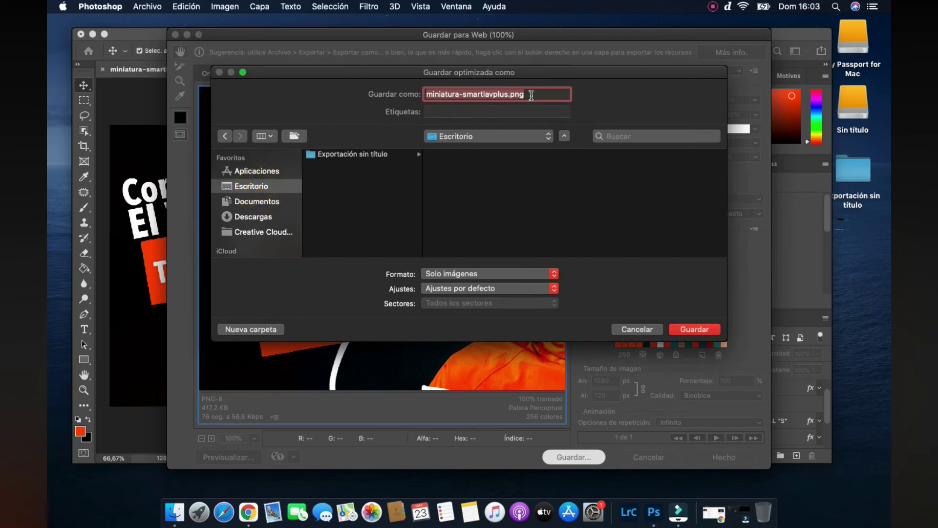
left_click(512, 95)
double_click(473, 96)
type("we")
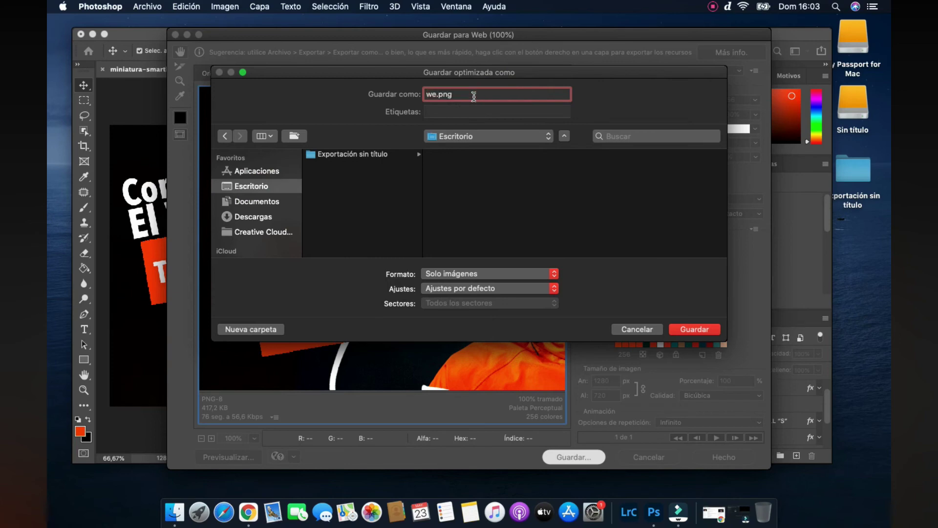
type("e")
type("bill")
type("s")
type("-")
type("francisco")
type("-veliz")
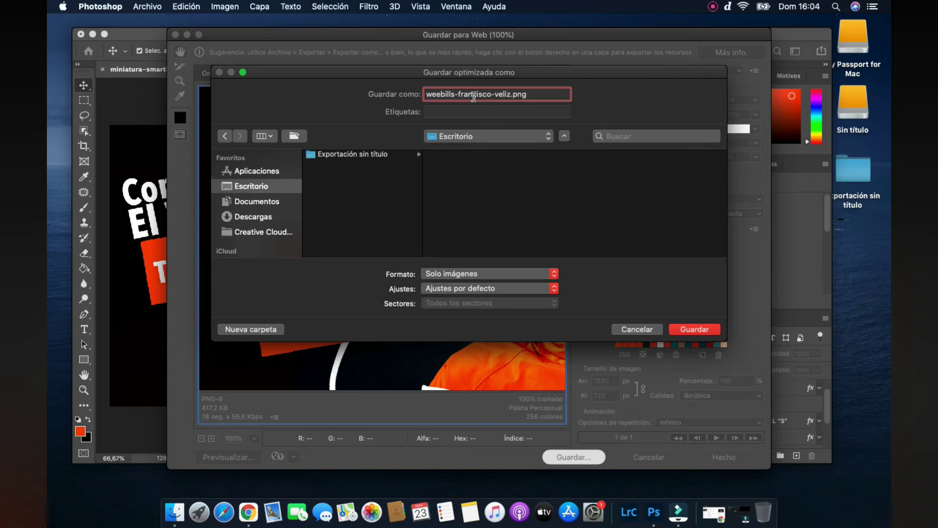
type("-")
type("c")
type("alibral")
type("r")
left_click(697, 329)
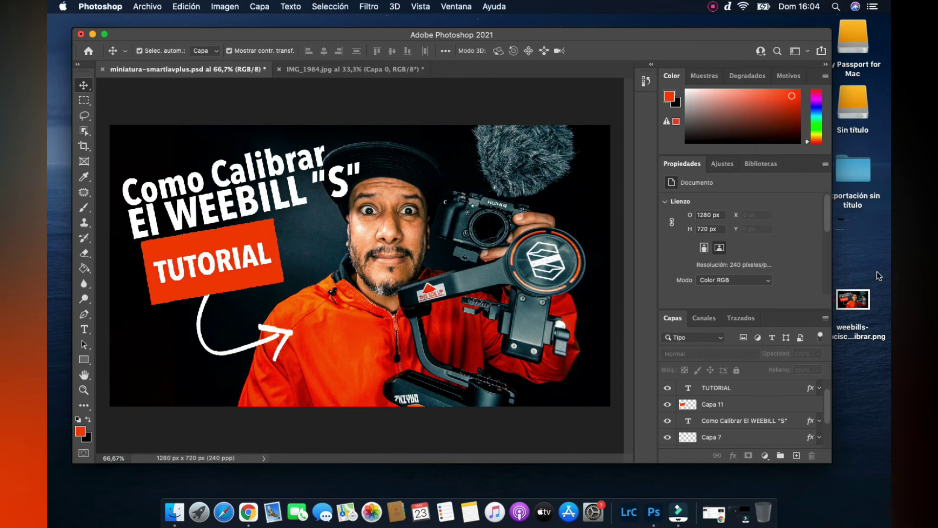
- Minimize Photoshop and bring back the YouTube Studio video details window
left_click(92, 34)
left_click(704, 508)
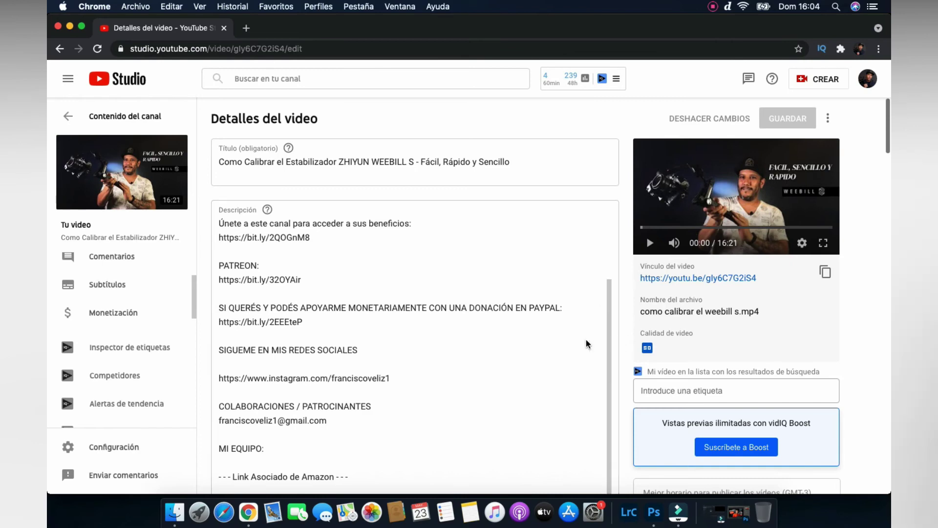
- Scroll to Miniatura and choose Cambiar on the current thumbnail's options menu
scroll(402, 340, "down", 3)
scroll(402, 340, "down", 5)
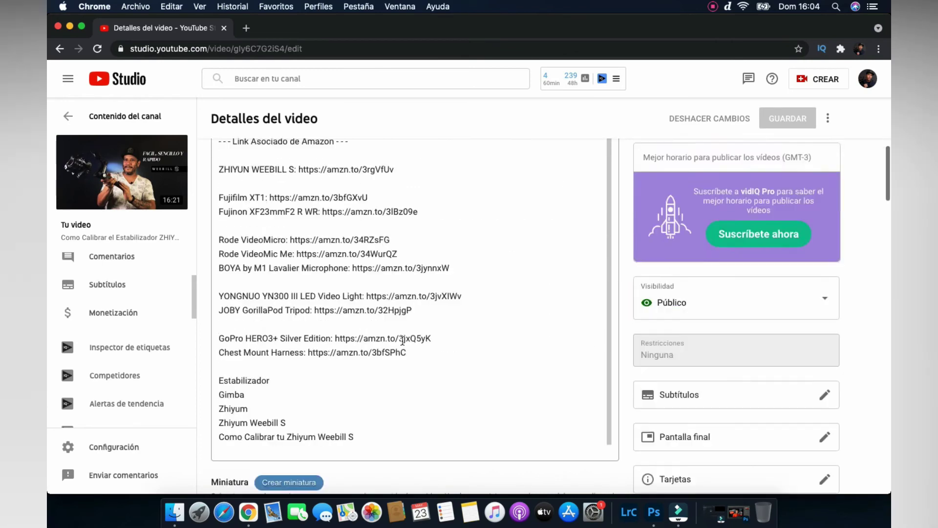
scroll(342, 337, "down", 4)
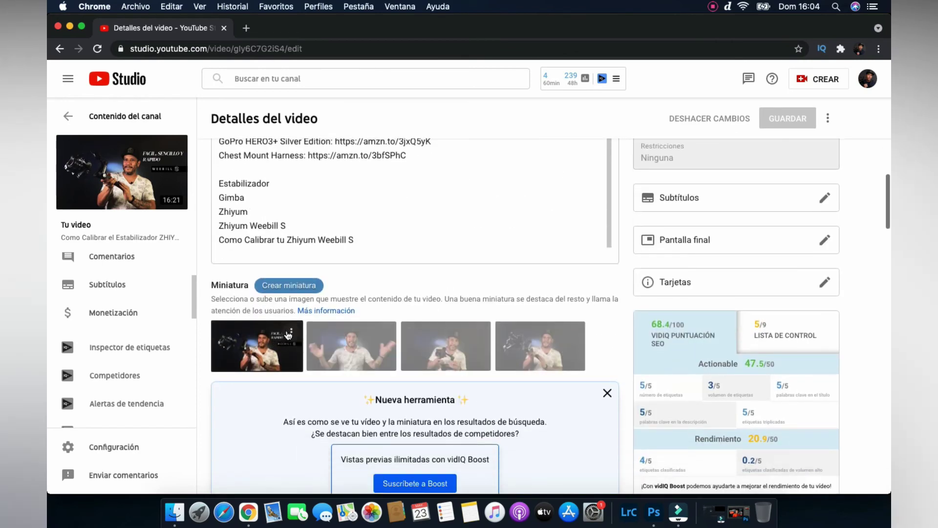
left_click(290, 332)
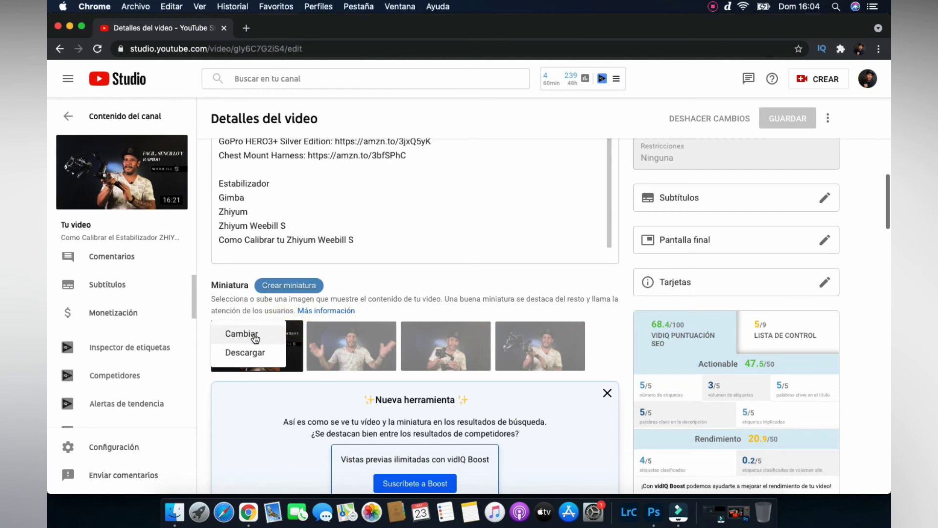
left_click(254, 335)
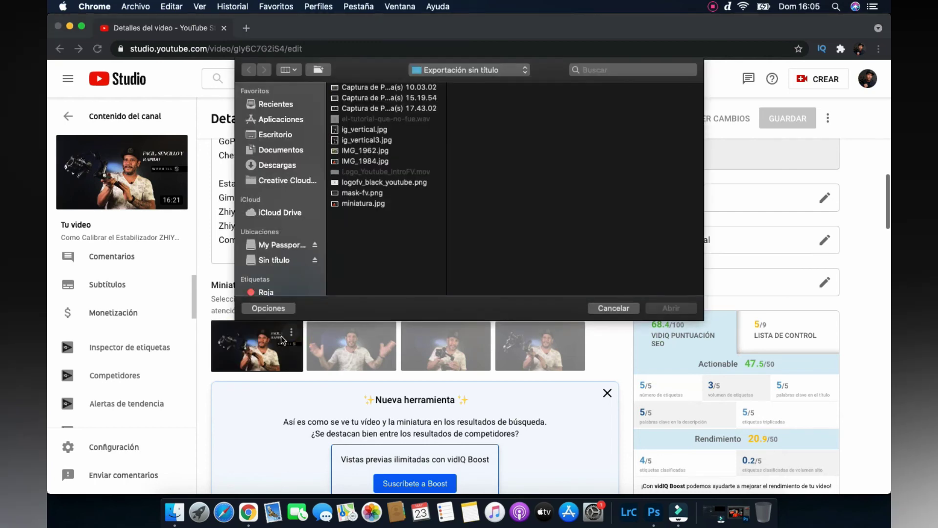
- Upload the exported WEEBILL PNG from the Desktop as the new thumbnail
left_click(273, 135)
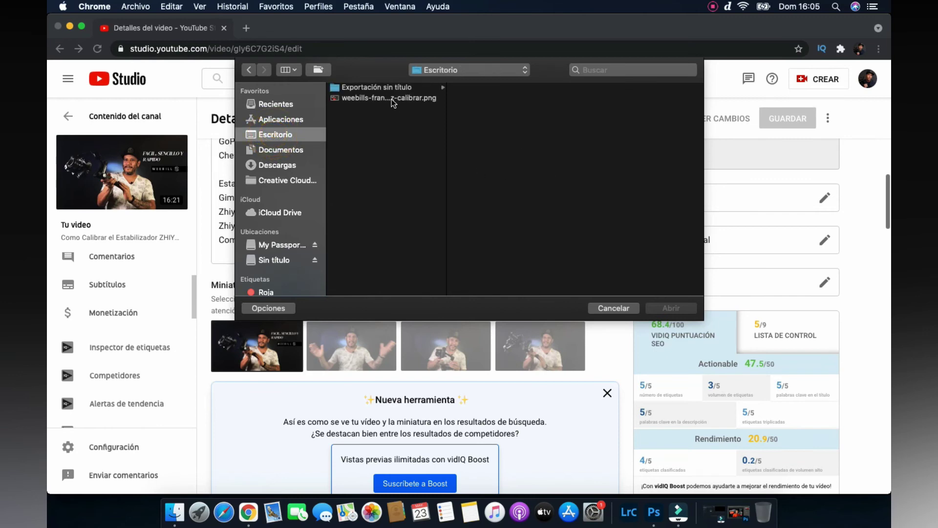
left_click(391, 98)
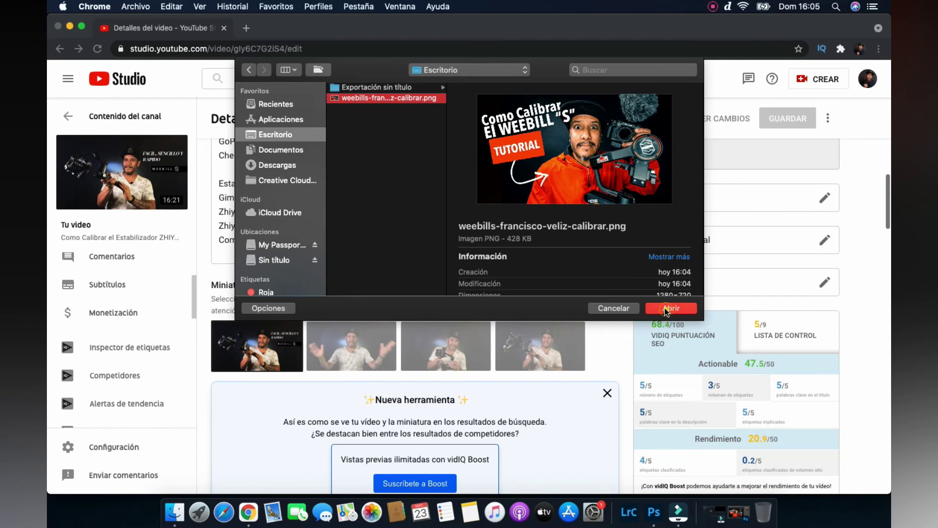
left_click(665, 307)
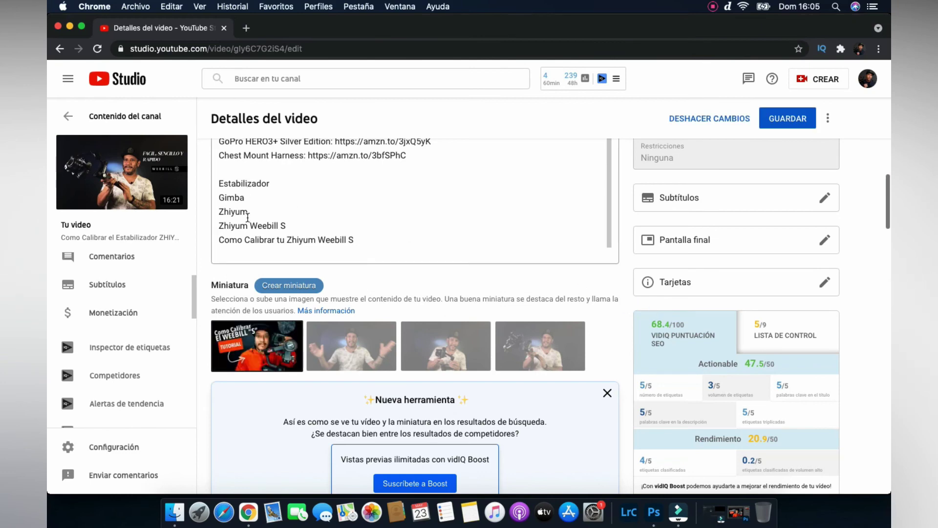
- Fix 'Gimba' to 'Gimbal' in the description, save with GUARDAR, and go to Tu canal
left_click(246, 198)
type("l")
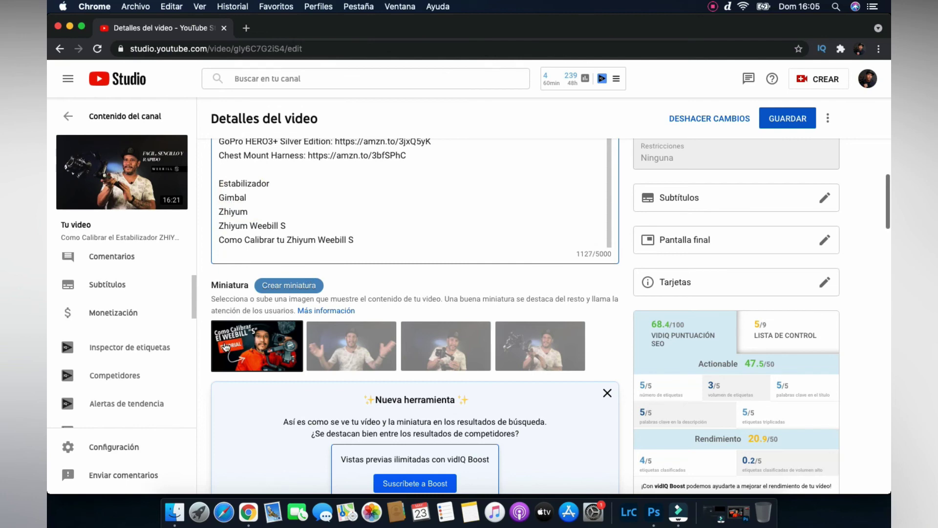
mouse_move(257, 346)
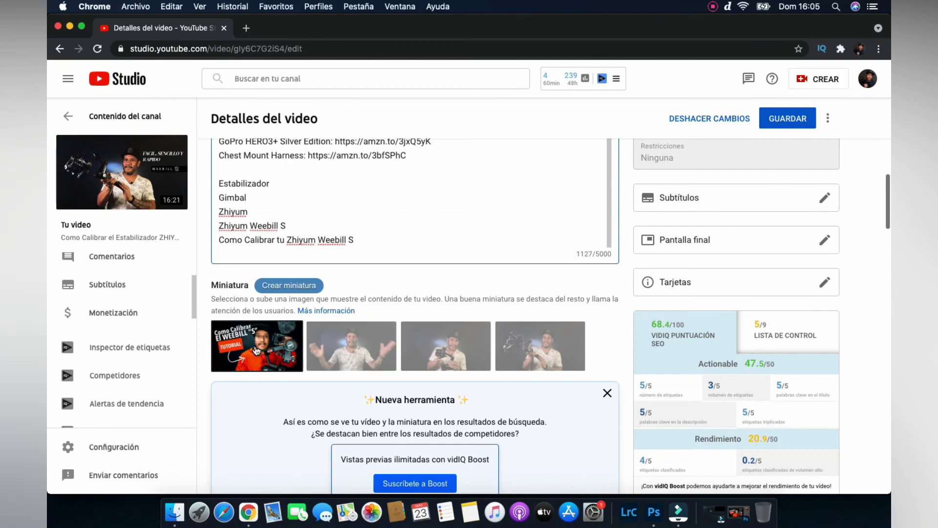
left_click(782, 118)
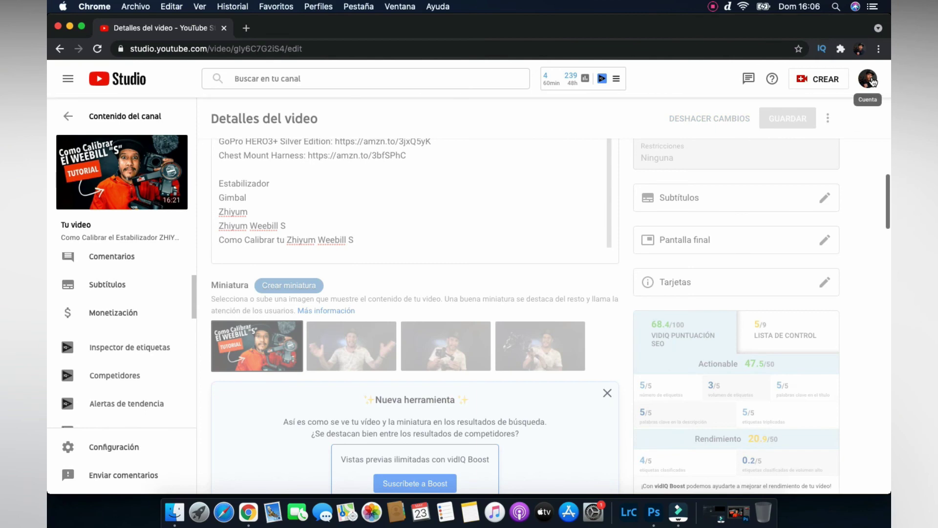
left_click(869, 79)
left_click(770, 154)
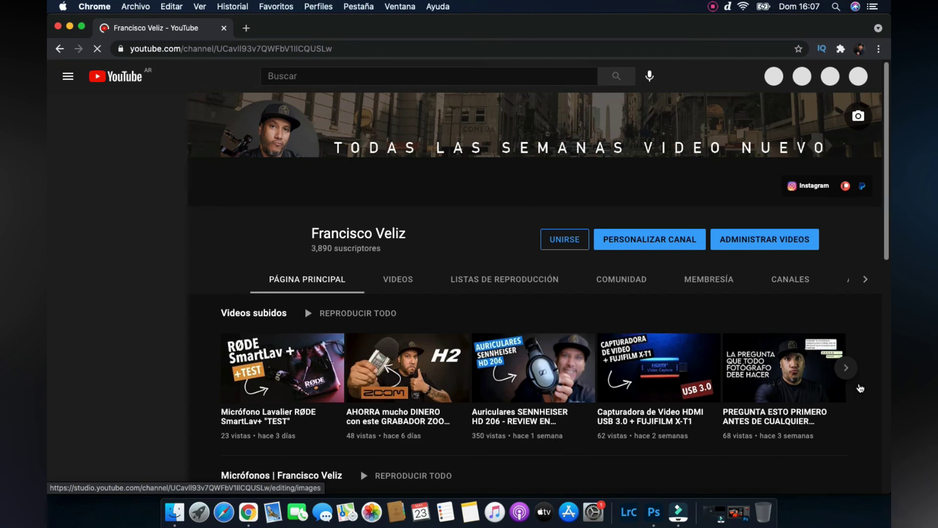
scroll(861, 354, "down", 3)
scroll(861, 353, "down", 2)
scroll(862, 353, "down", 3)
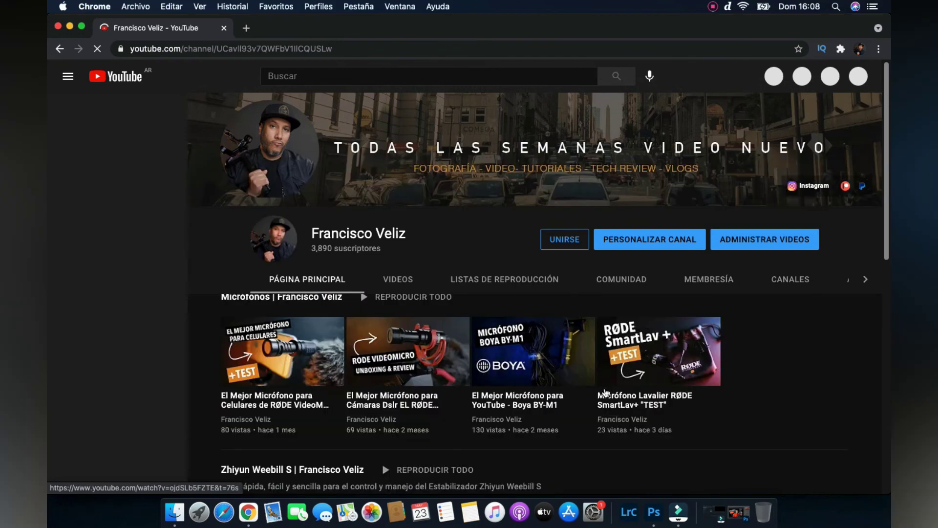
scroll(606, 392, "down", 5)
scroll(606, 393, "down", 1)
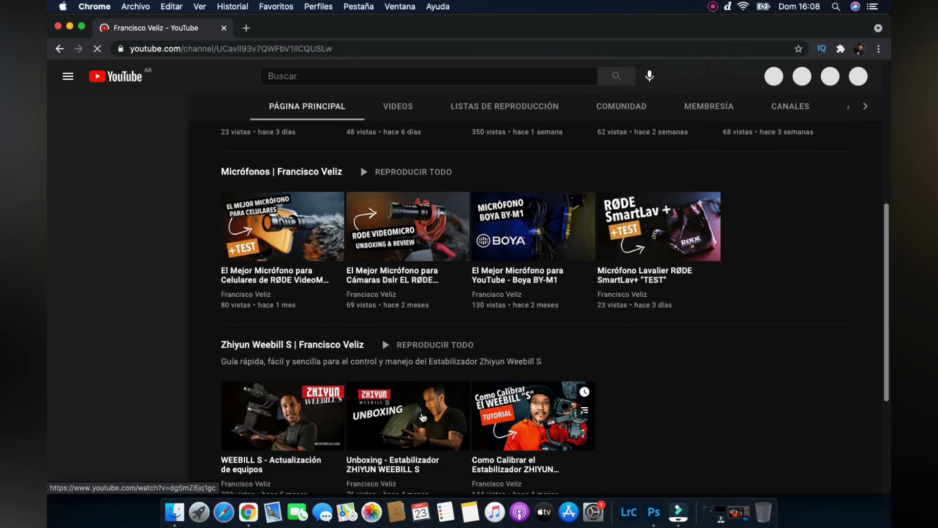
mouse_move(282, 415)
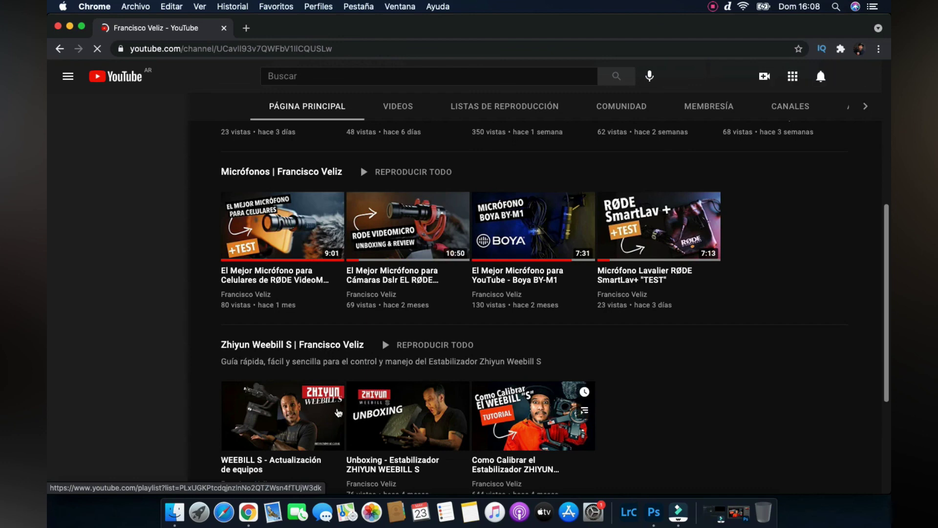
scroll(371, 418, "down", 2)
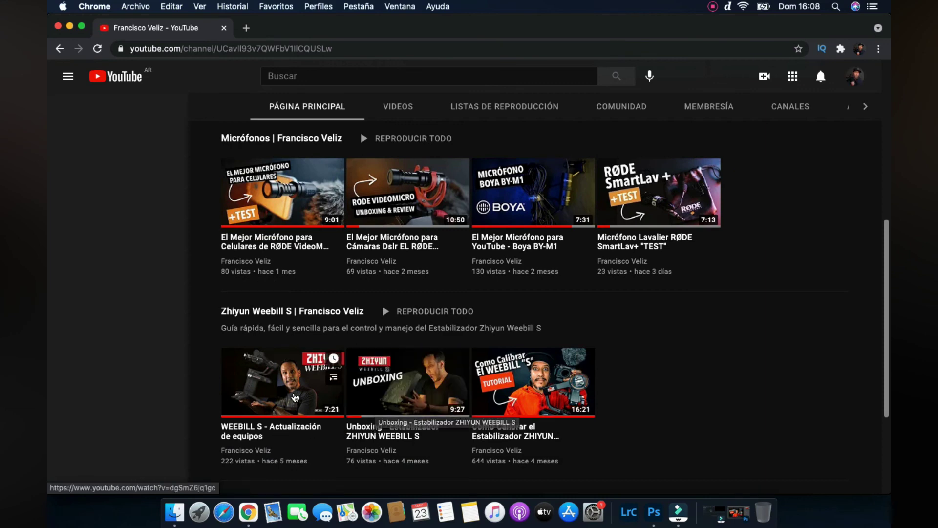
left_click(295, 396)
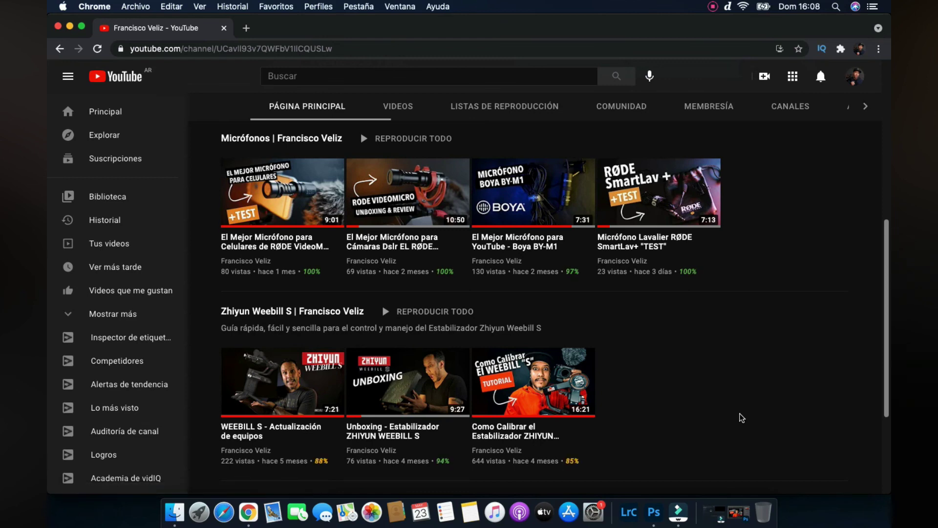
scroll(741, 417, "up", 2)
scroll(773, 347, "up", 3)
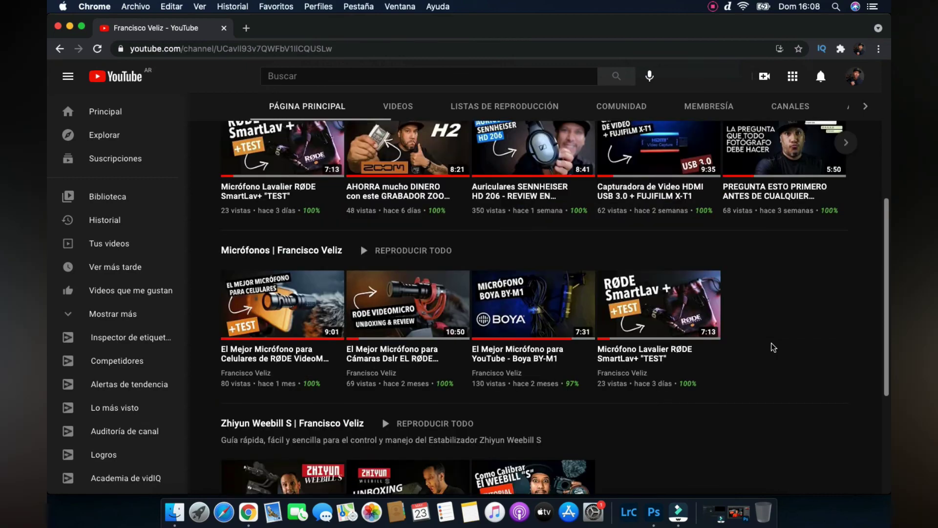
scroll(831, 337, "up", 2)
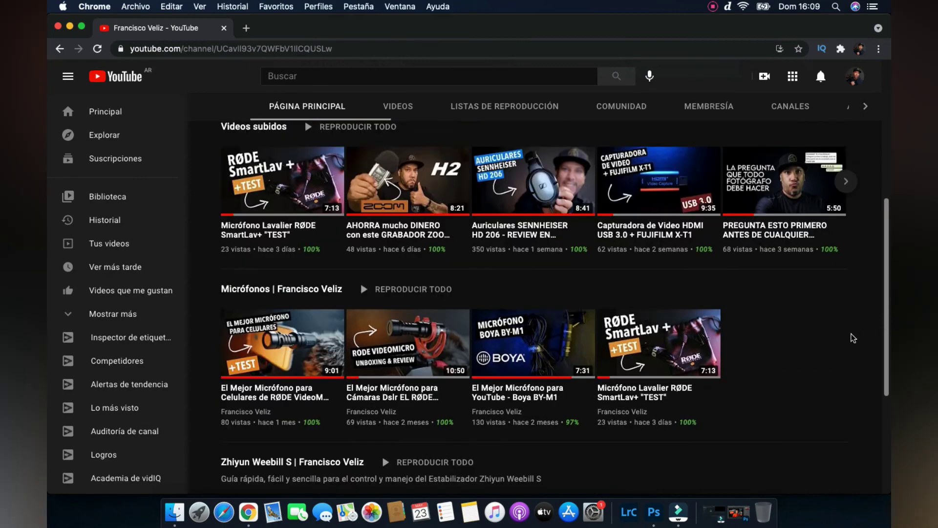
scroll(850, 336, "down", 2)
scroll(851, 336, "down", 8)
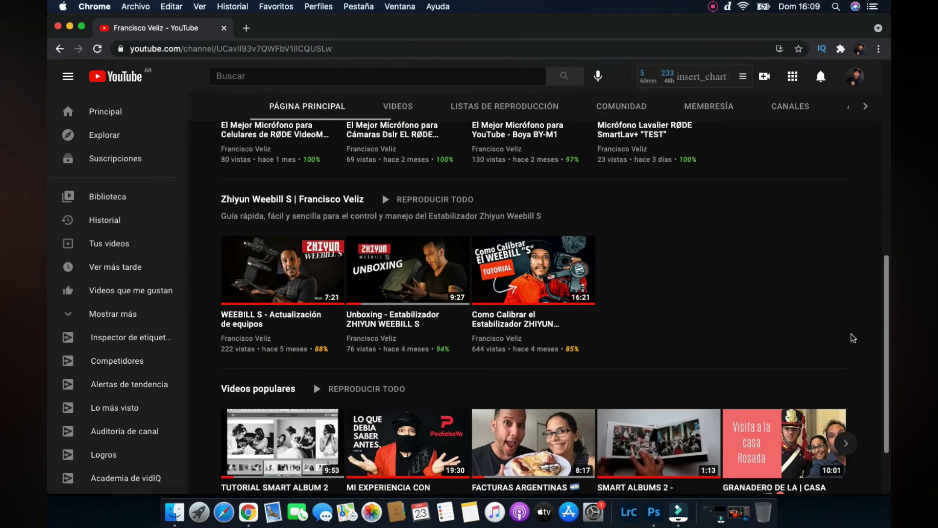
scroll(853, 337, "up", 4)
scroll(852, 337, "up", 6)
scroll(853, 337, "up", 1)
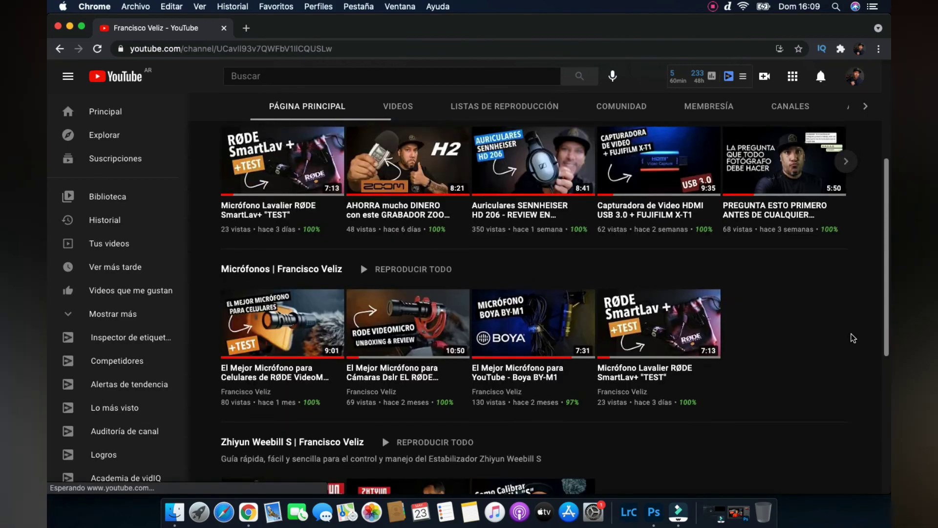
scroll(853, 337, "up", 1)
scroll(852, 337, "up", 3)
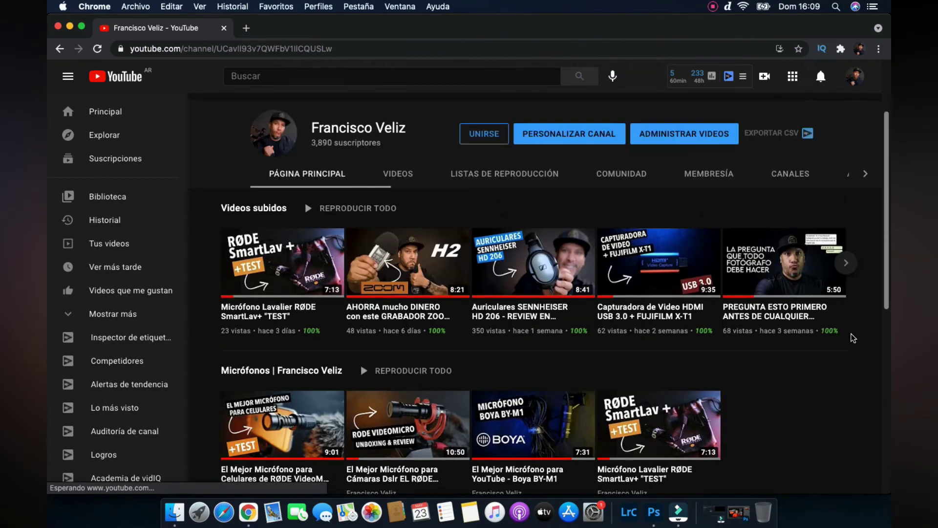